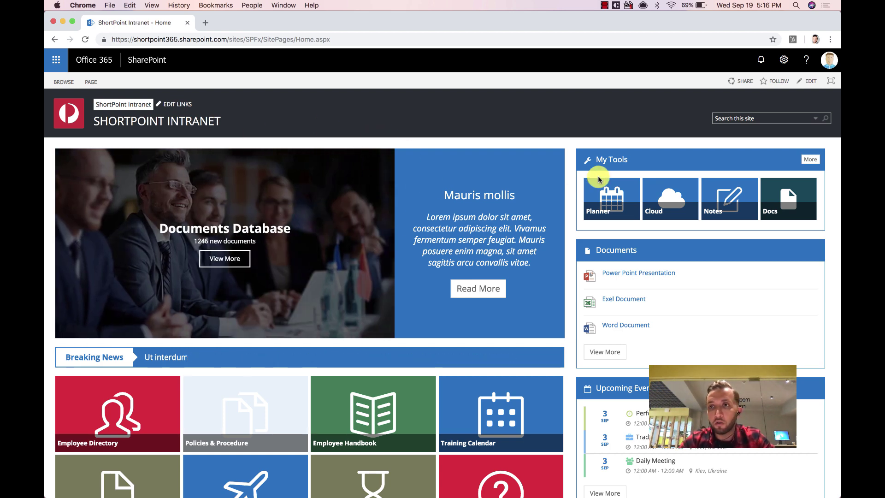
# Open the ShortPoint app's dashboard from the intranet's site contents and check the installed ShortPoint version
pyautogui.click(783, 59)
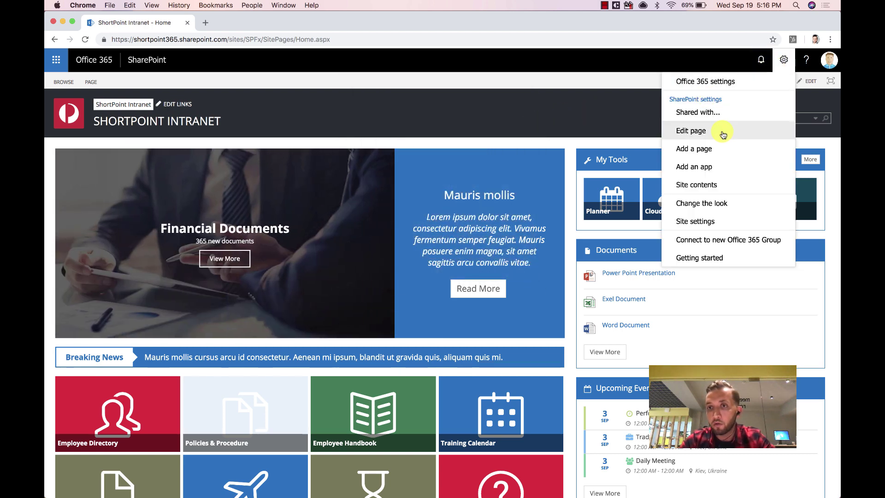
pyautogui.click(708, 184)
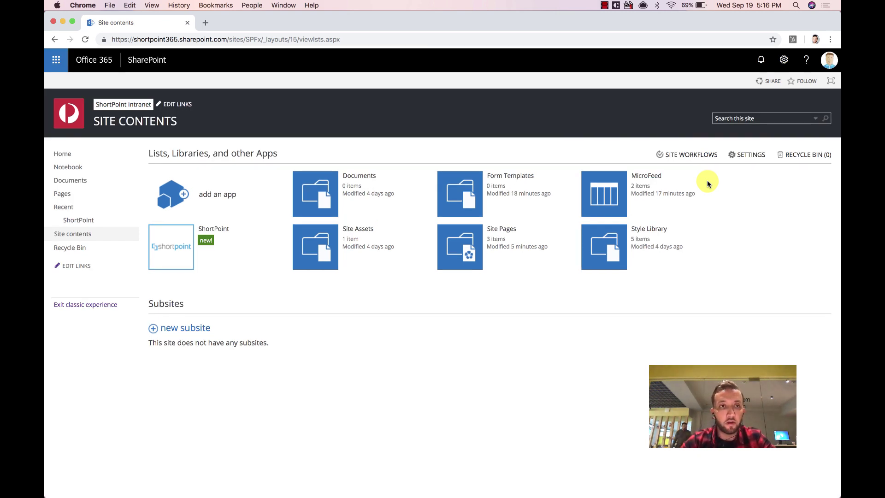
pyautogui.click(173, 244)
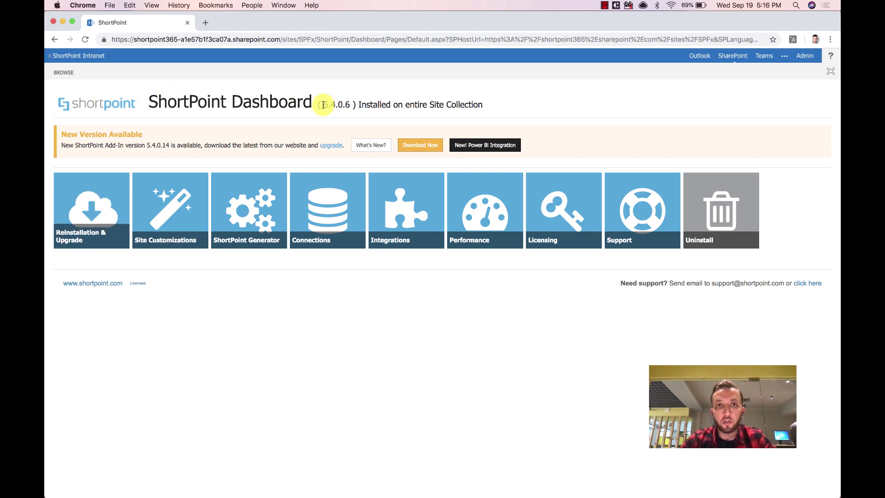
pyautogui.moveTo(328, 104)
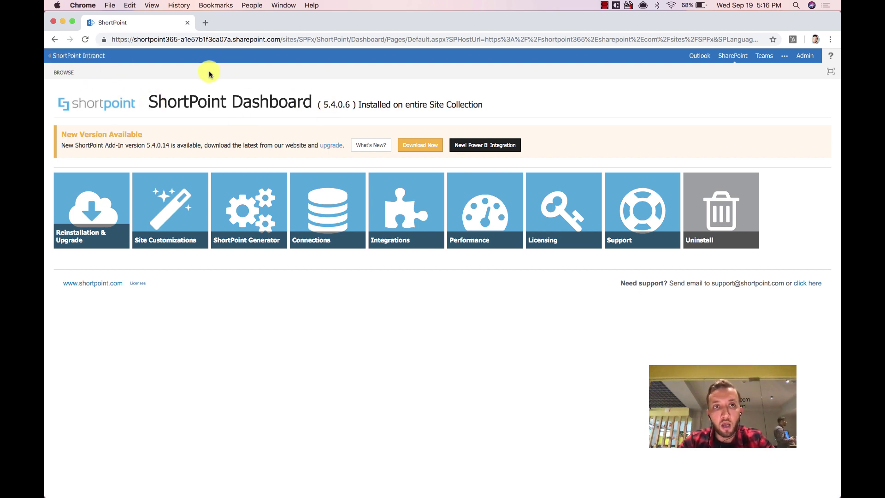
# Load shortpoint.com/download/spfx in a new browser tab and download the ShortPoint 6.1.0.0 package for SharePoint Online
pyautogui.click(207, 27)
pyautogui.write('shortpoint.com')
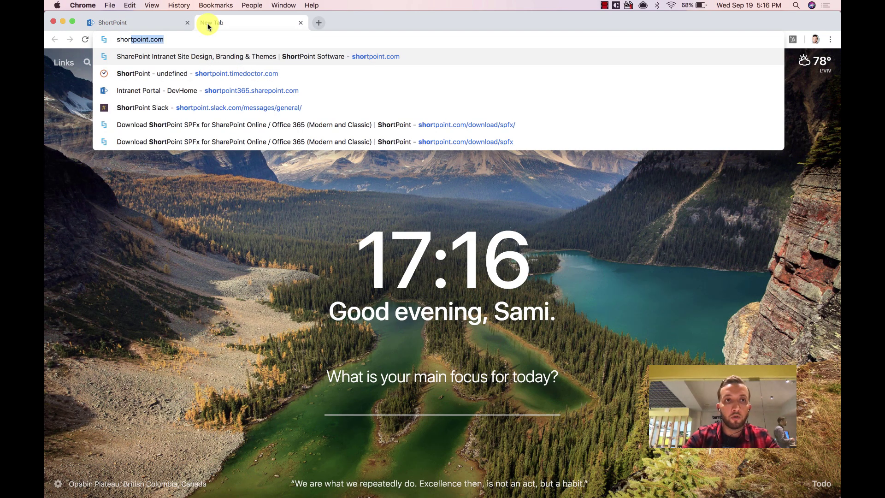
pyautogui.write('/download/')
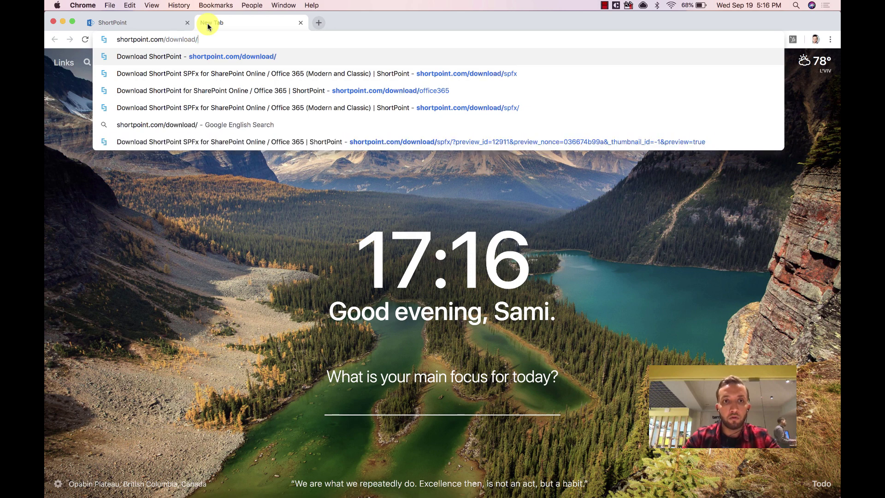
pyautogui.write('spfx')
pyautogui.press('Return')
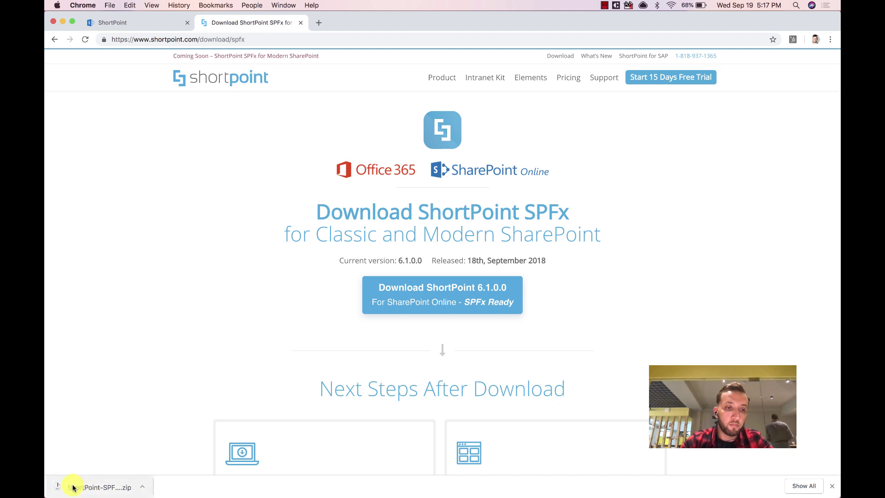
# Show the downloaded ShortPoint-SPFx_6.1.0.0.zip in Finder, widen the Name column to fit, and extract the archive
pyautogui.click(142, 488)
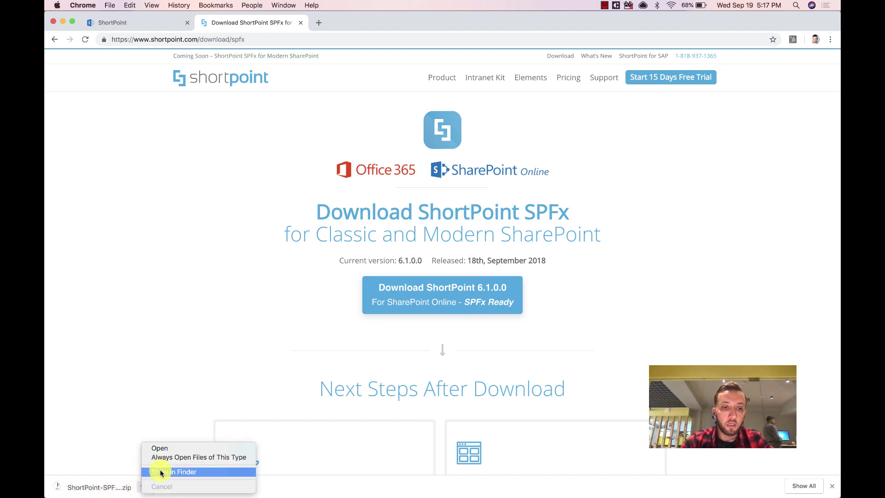
pyautogui.click(161, 472)
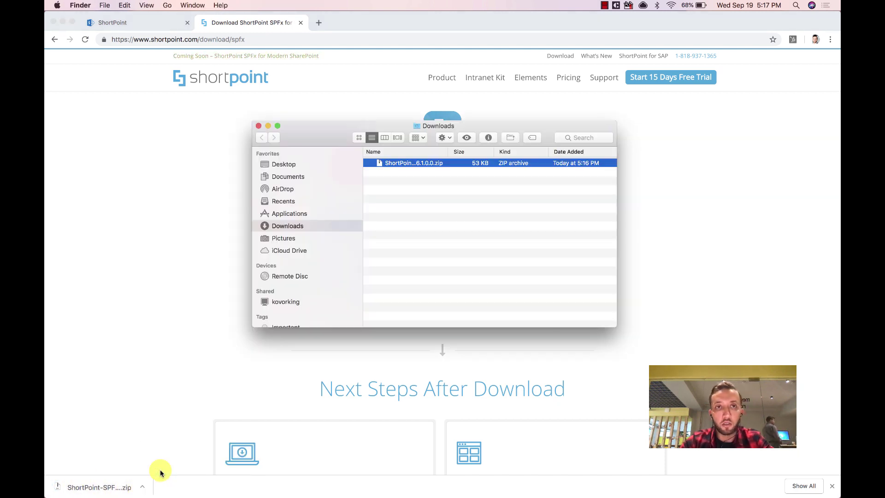
pyautogui.doubleClick(449, 152)
pyautogui.click(446, 180)
pyautogui.click(419, 162)
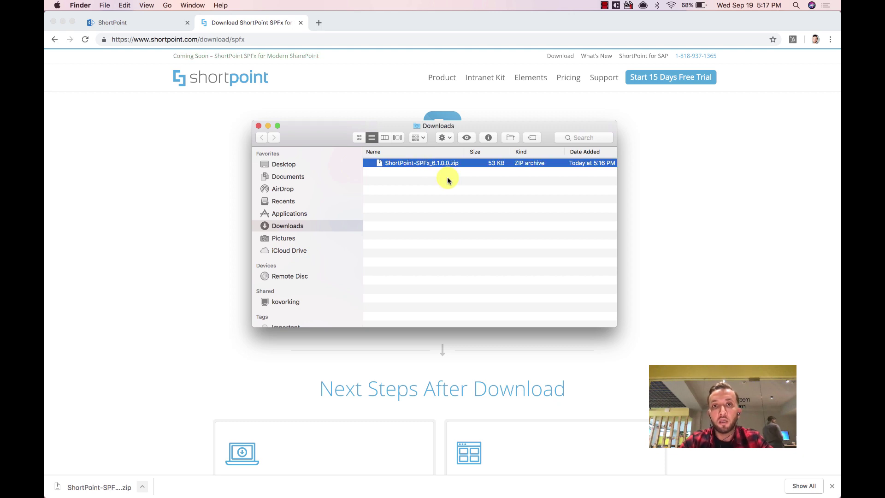
pyautogui.doubleClick(427, 162)
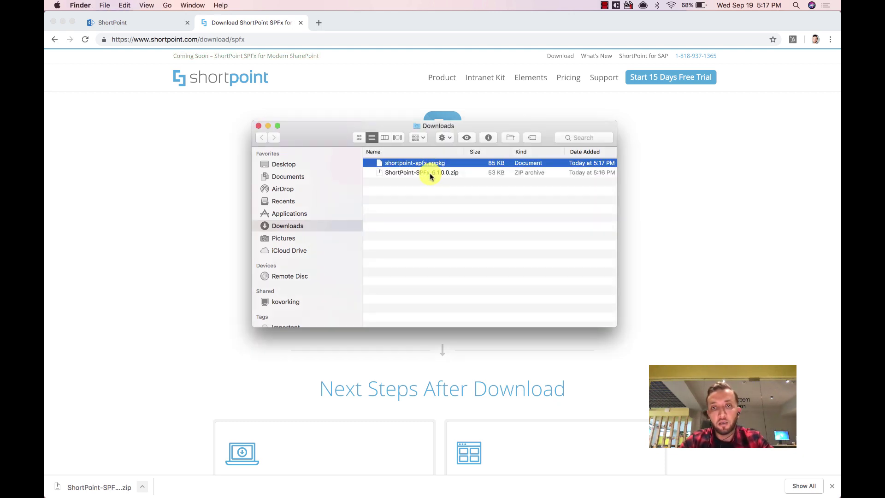
pyautogui.click(421, 163)
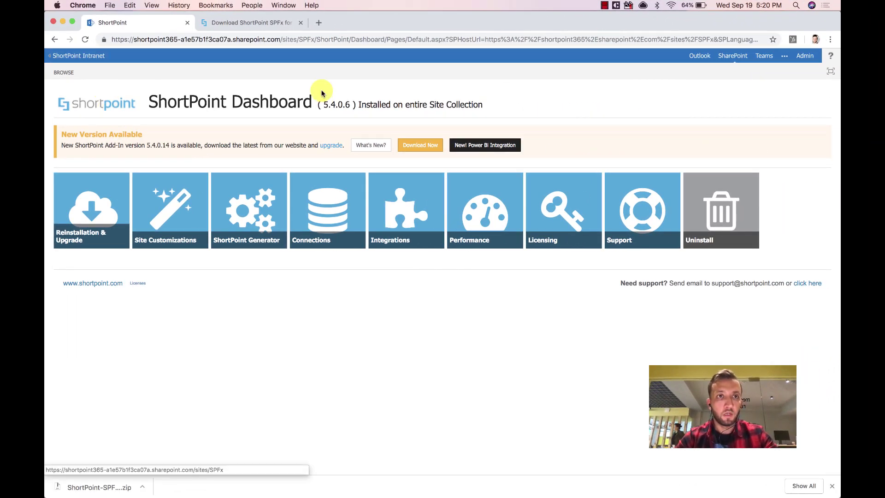
# Return to the ShortPoint Intranet home page and go through the Microsoft 365 admin center to the SharePoint admin center
pyautogui.click(189, 37)
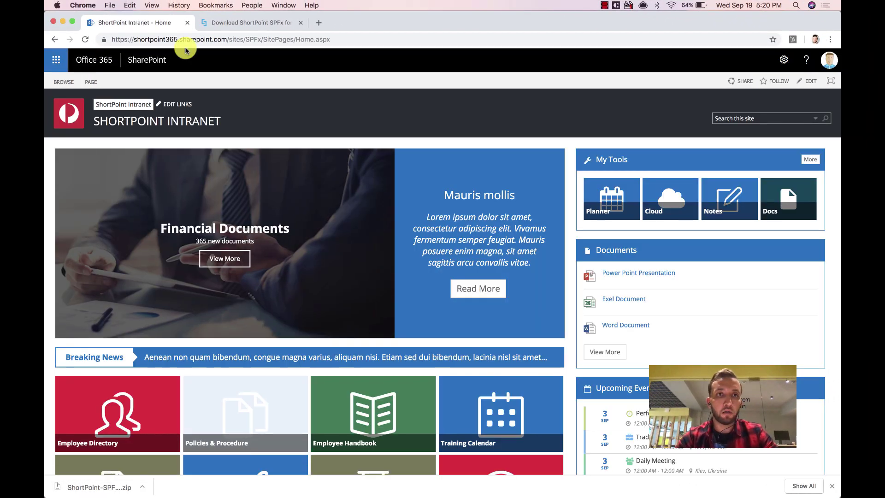
pyautogui.click(56, 60)
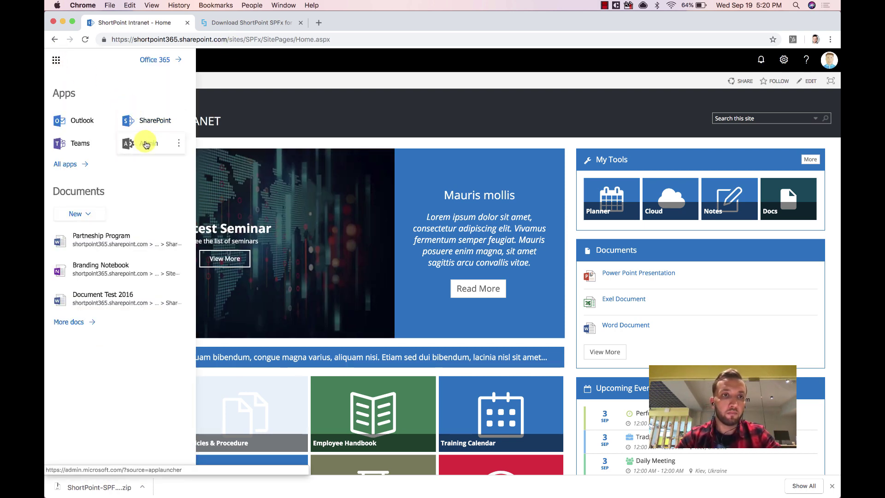
pyautogui.click(146, 144)
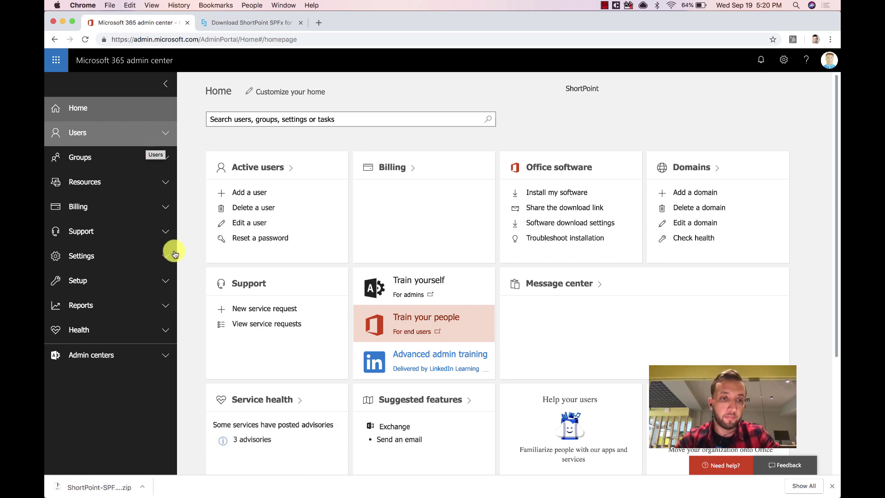
pyautogui.click(165, 356)
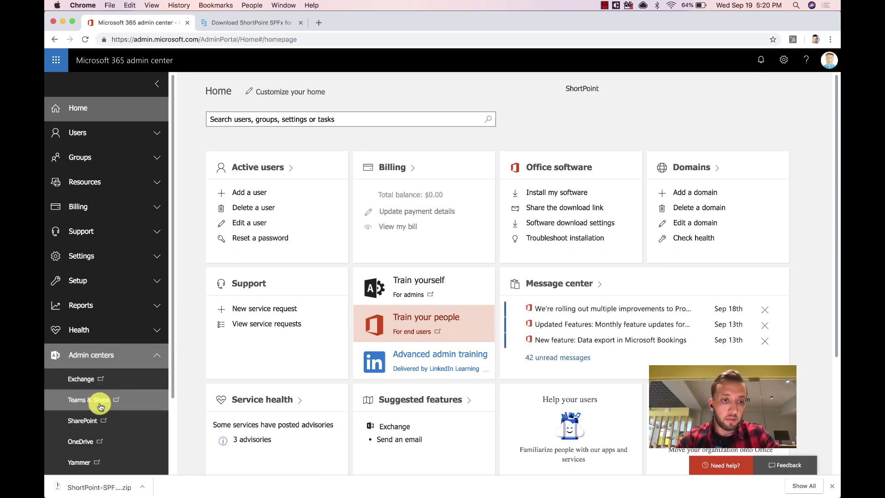
pyautogui.click(85, 421)
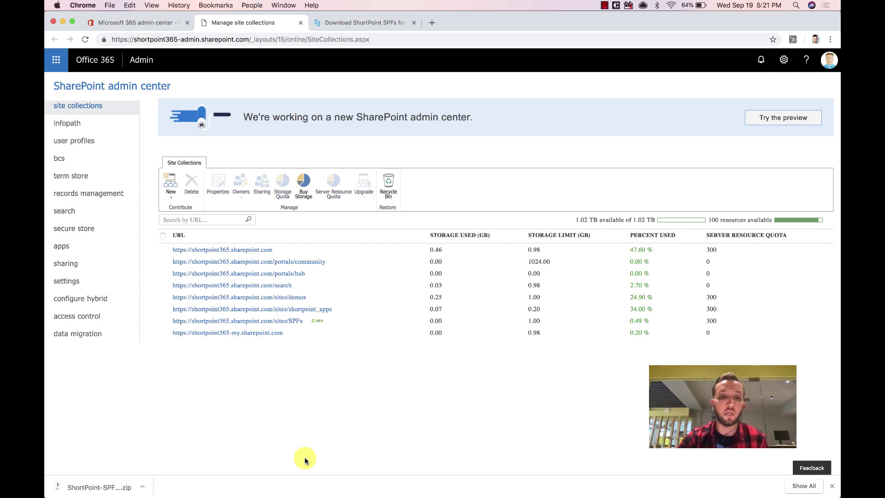
# Open the App Catalog's Apps for SharePoint library and select the existing ShortPoint.Online entry
pyautogui.click(73, 249)
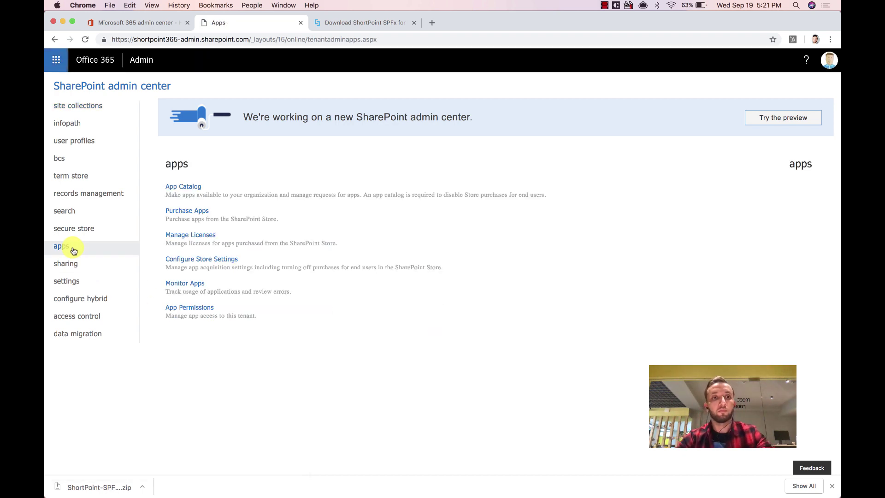
pyautogui.click(184, 186)
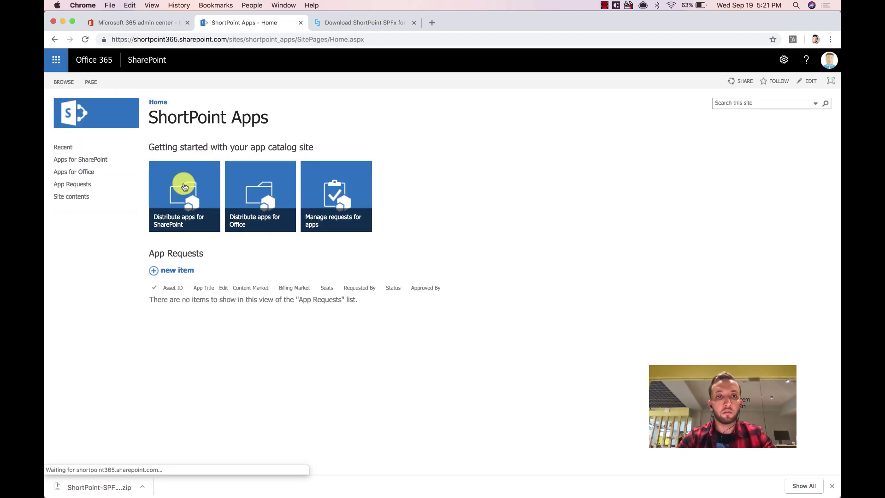
pyautogui.click(97, 161)
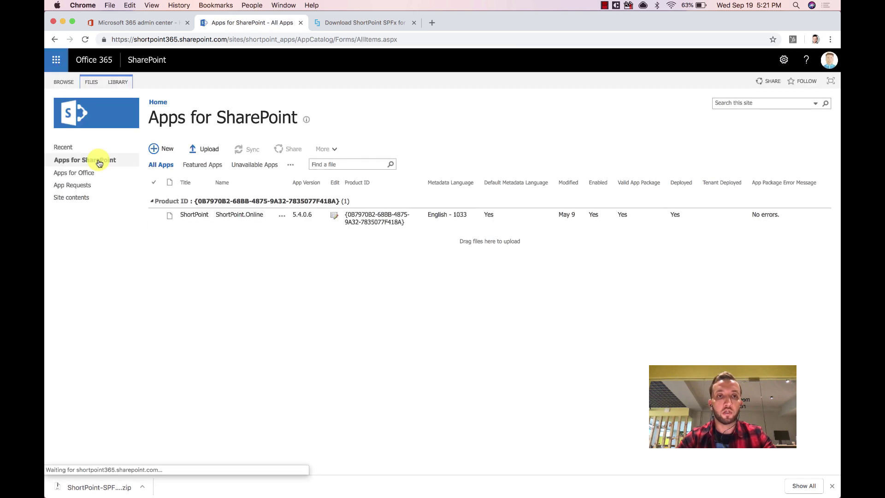
pyautogui.click(155, 220)
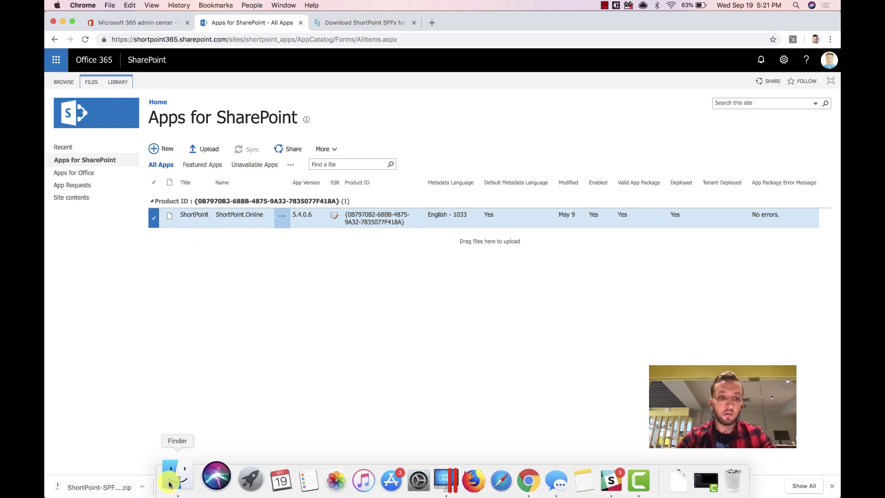
# Upload shortpoint-spfx.sppkg from the Downloads folder to the Apps for SharePoint library
pyautogui.click(202, 153)
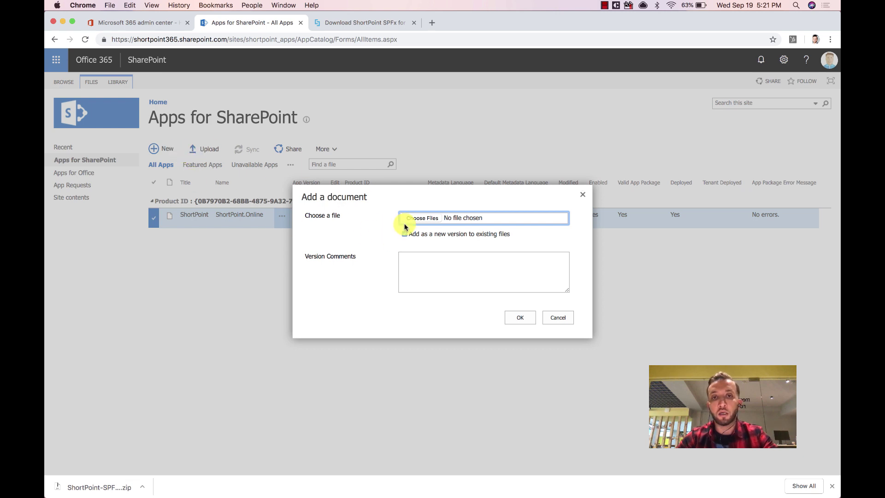
pyautogui.click(407, 217)
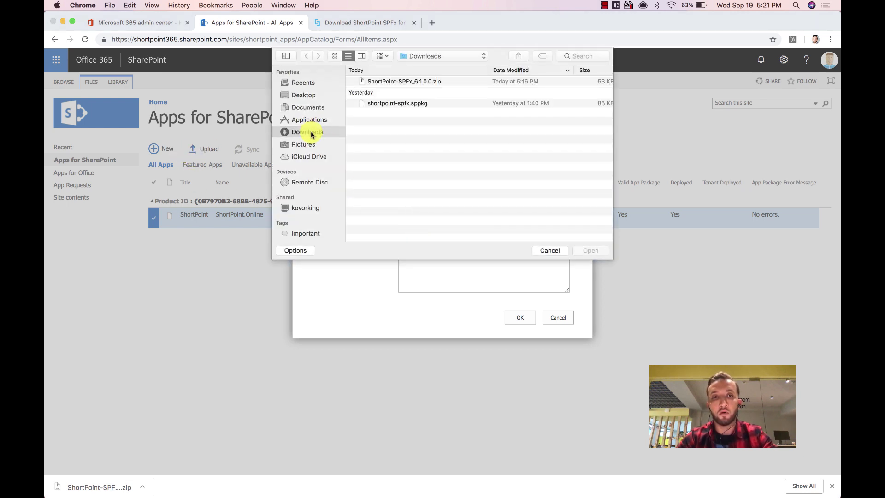
pyautogui.click(428, 85)
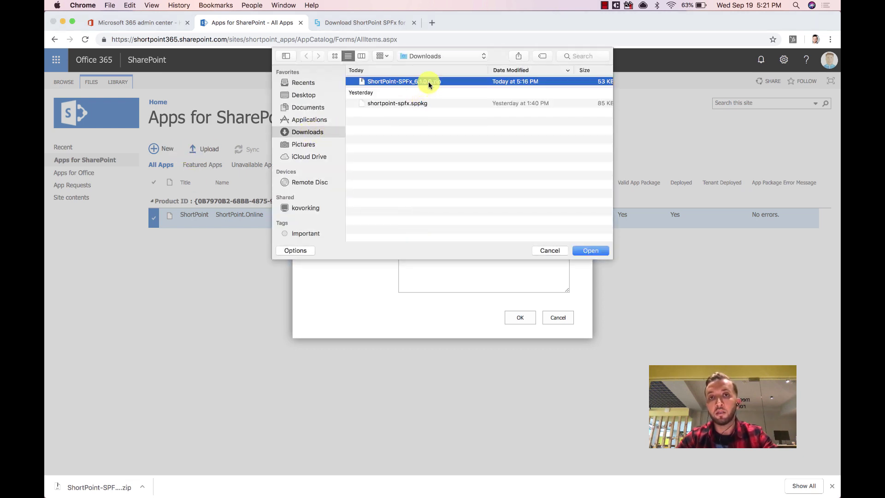
pyautogui.click(420, 104)
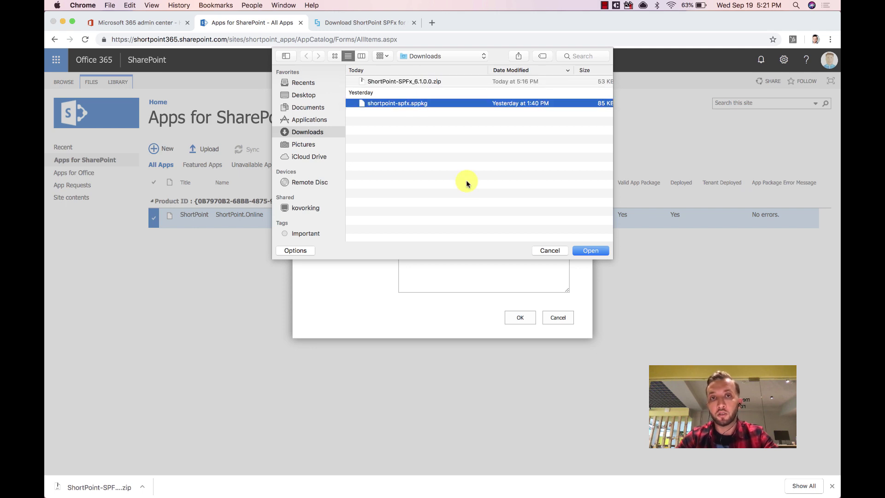
pyautogui.click(594, 250)
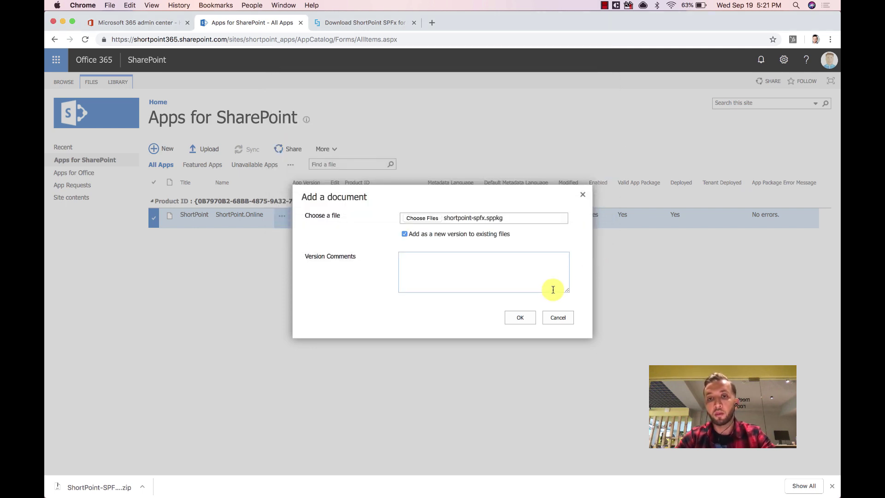
pyautogui.click(527, 318)
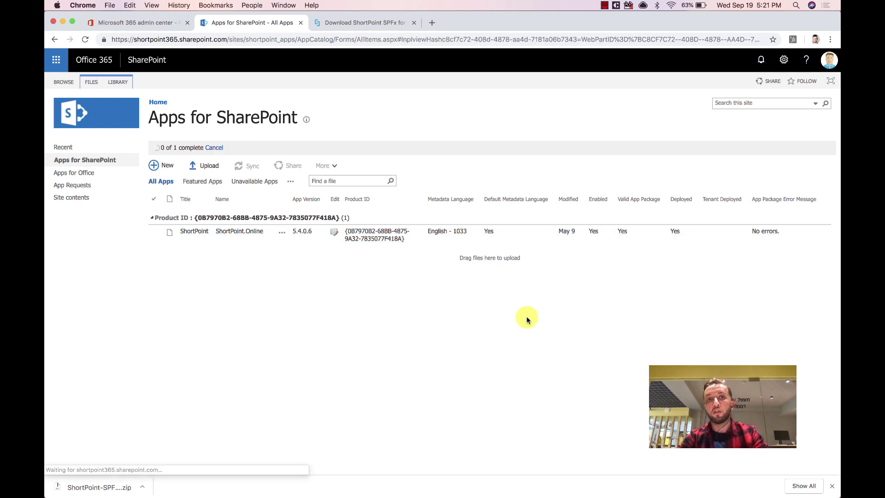
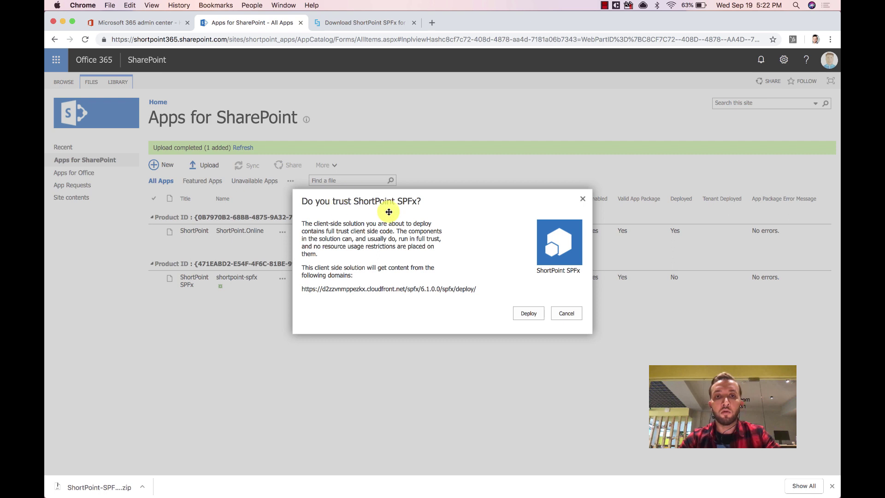
# Trust and deploy the ShortPoint SPFx solution, and dismiss the browser's downloads bar
pyautogui.moveTo(453, 208); pyautogui.dragTo(442, 170)
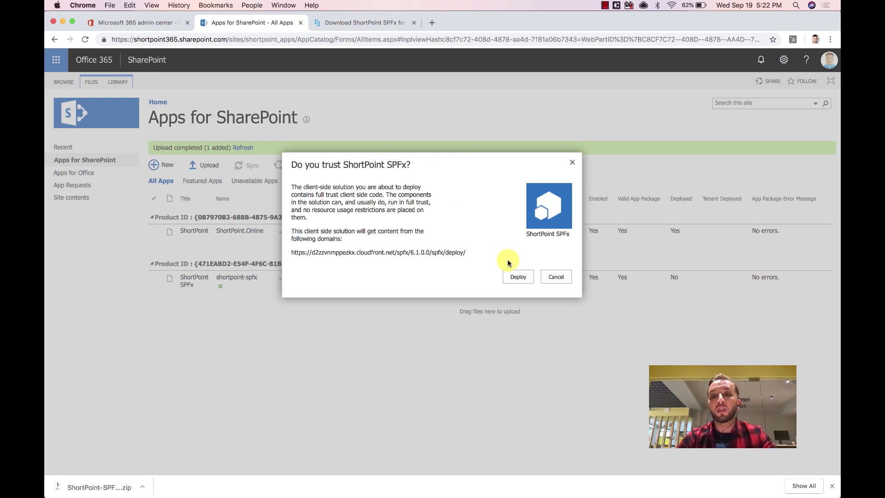
pyautogui.click(518, 278)
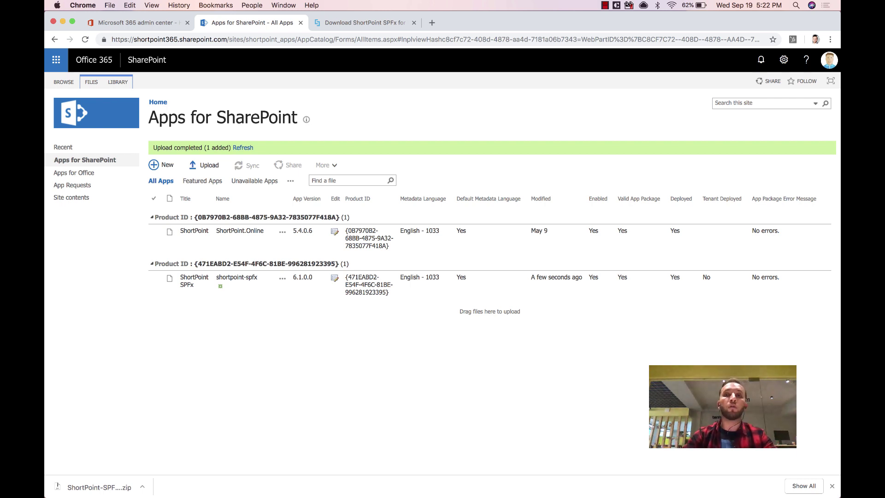
pyautogui.click(835, 487)
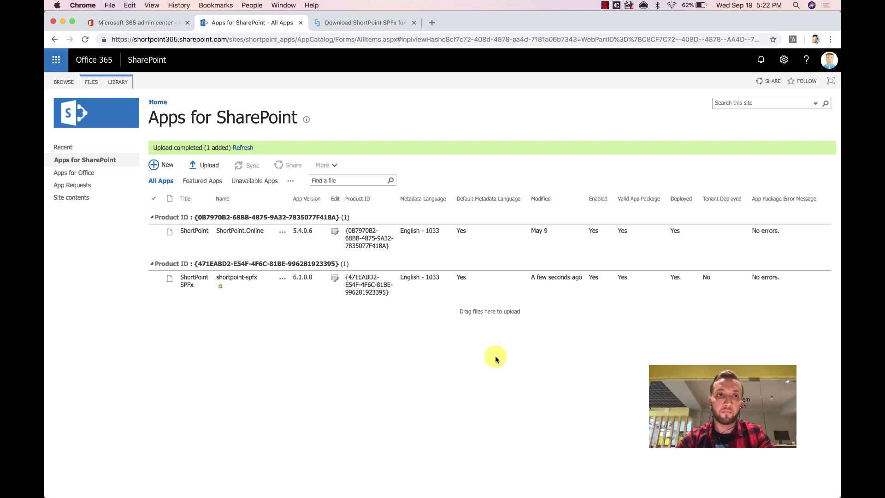
# Go to the ShortPoint Intranet home page at shortpoint365.sharepoint.com/sites/SPFx and open its site contents
pyautogui.click(230, 40)
pyautogui.write('s')
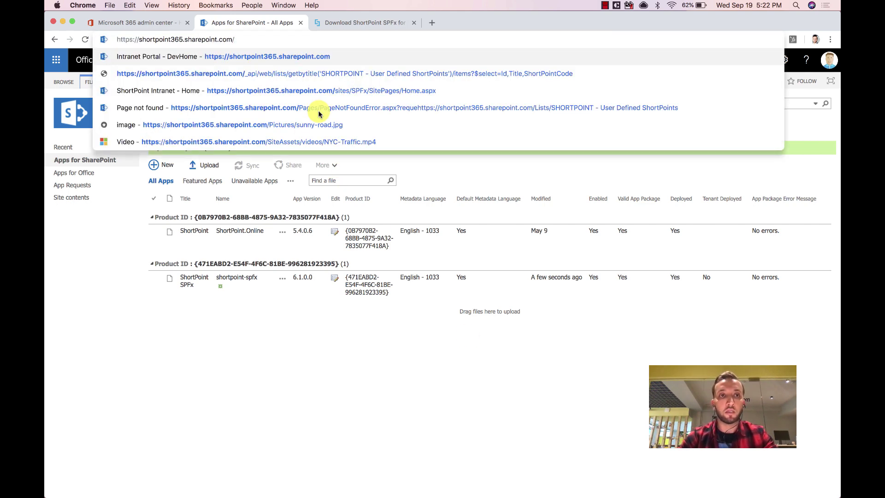
pyautogui.press('Return')
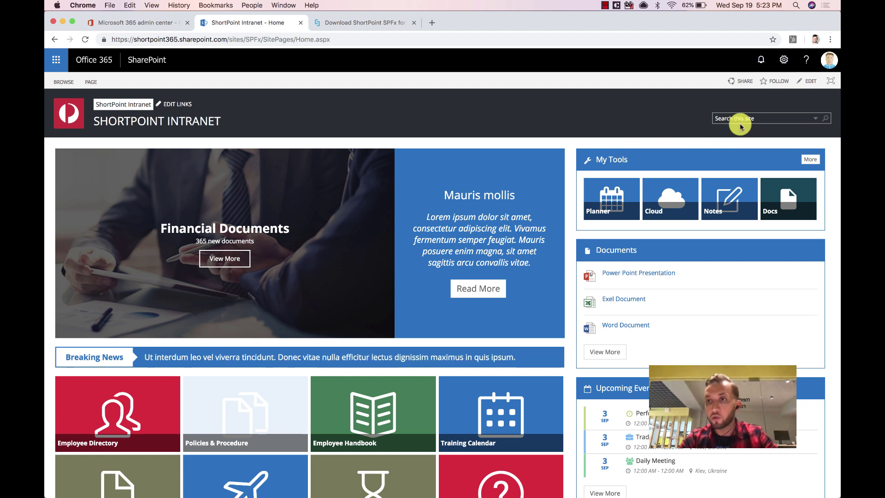
pyautogui.click(788, 67)
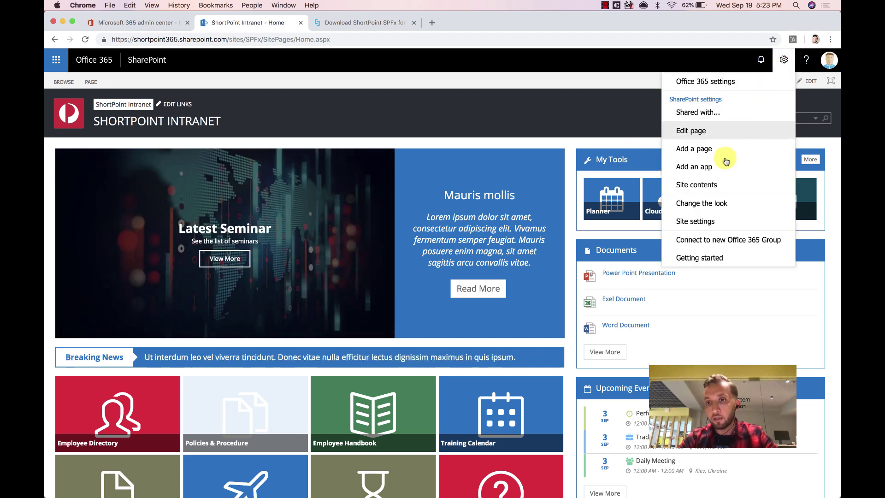
pyautogui.click(714, 187)
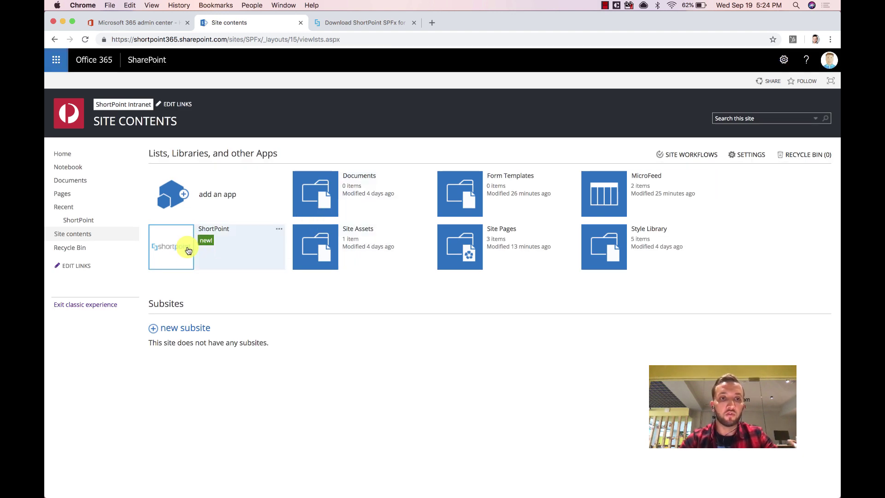
# Return to the classic site contents view and add the ShortPoint SPFx app from the organization's apps to the site
pyautogui.click(80, 306)
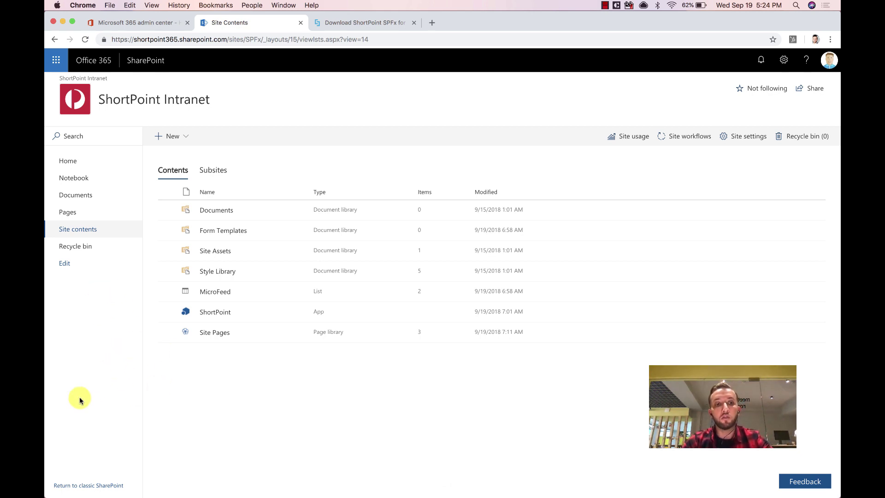
pyautogui.click(84, 485)
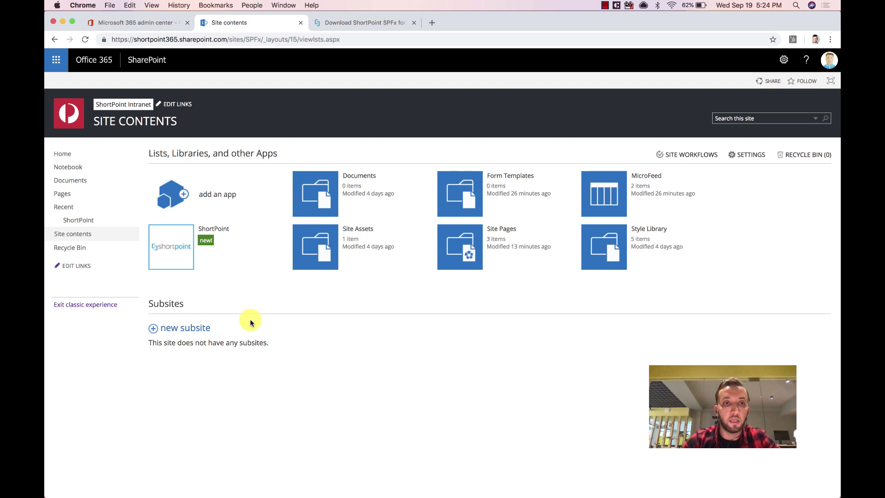
pyautogui.click(175, 193)
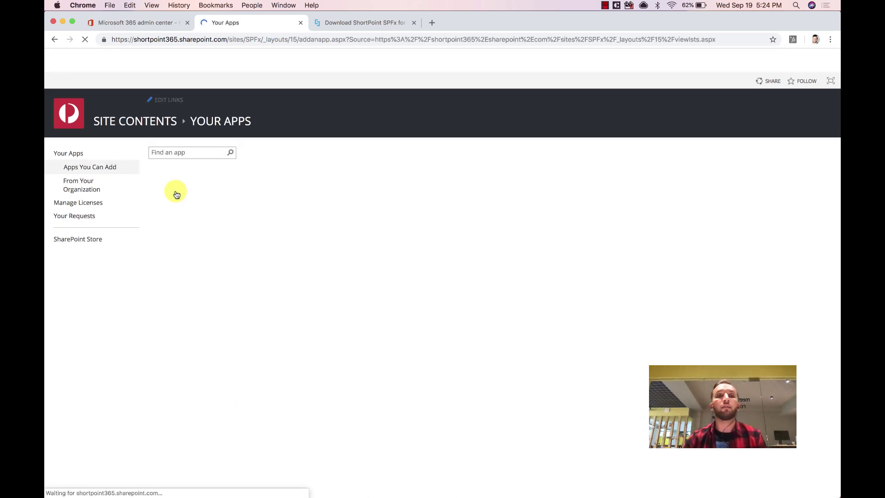
pyautogui.click(94, 187)
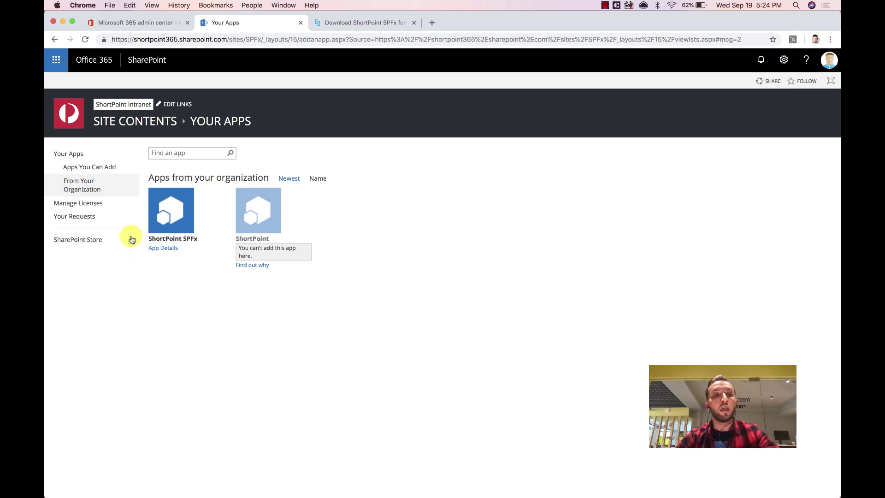
pyautogui.click(177, 223)
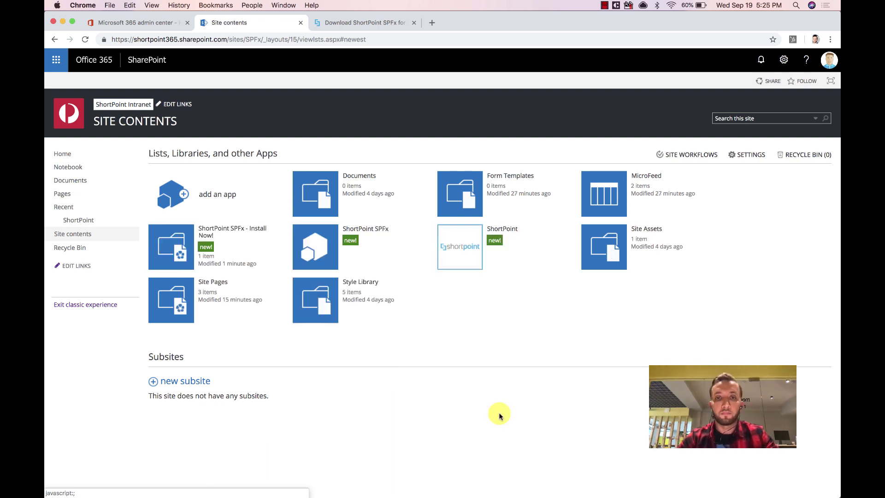
pyautogui.click(85, 39)
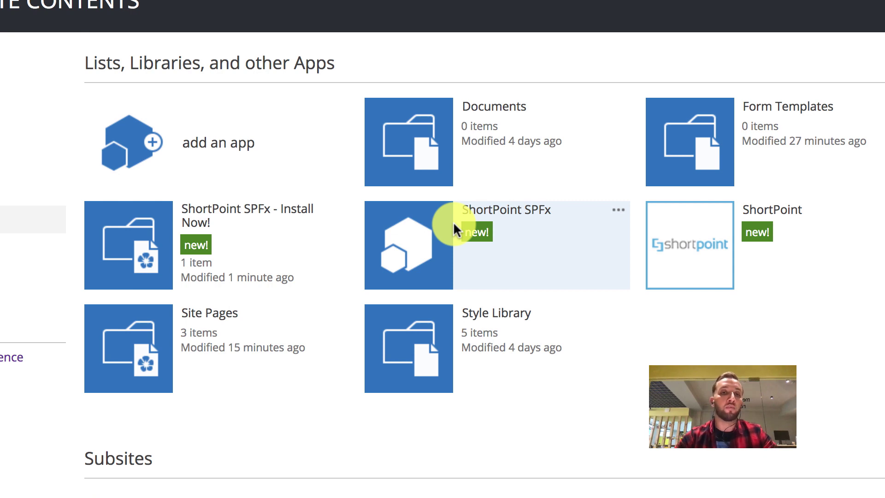
# Open ShortPoint SPFx - Install Now! from the site contents and go to the dashboard's Installation page
pyautogui.click(432, 235)
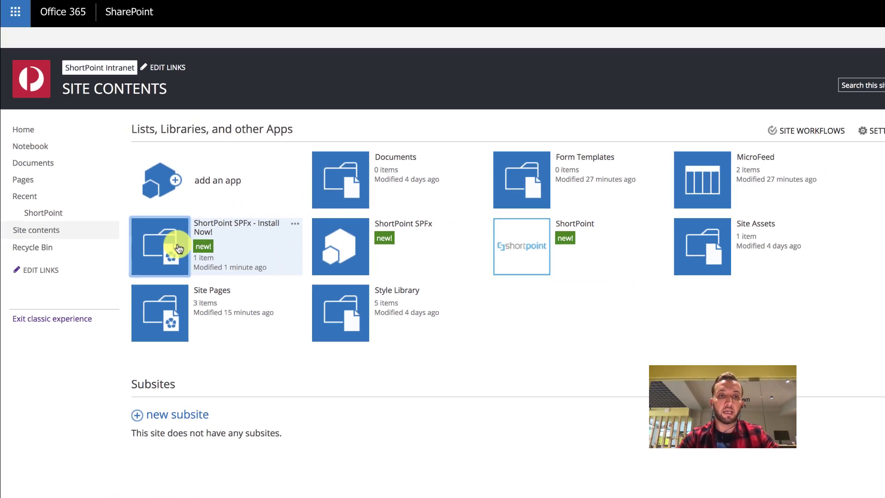
pyautogui.click(179, 248)
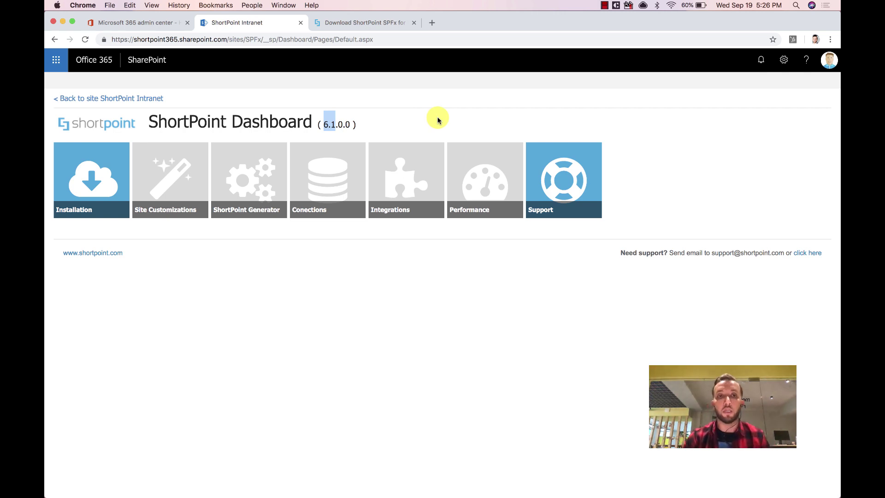
pyautogui.click(100, 187)
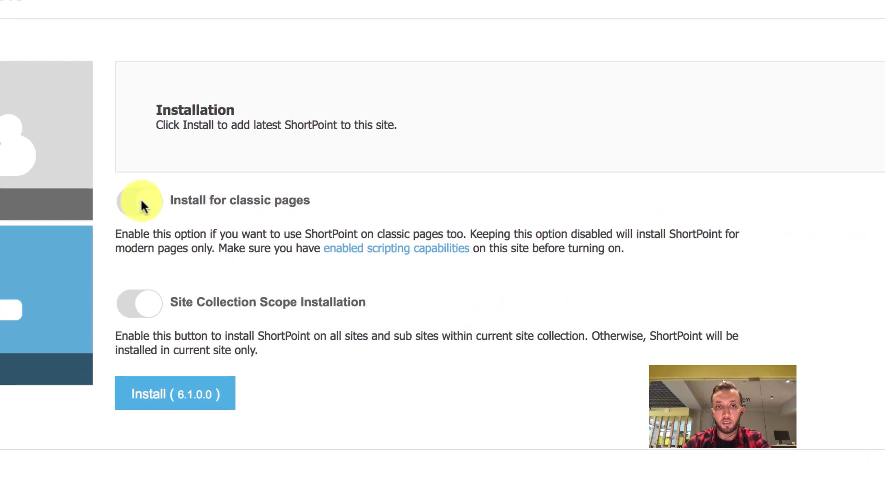
# Install ShortPoint 6.1.0.0 for classic pages as well, with Site Collection Scope Installation enabled
pyautogui.moveTo(242, 215)
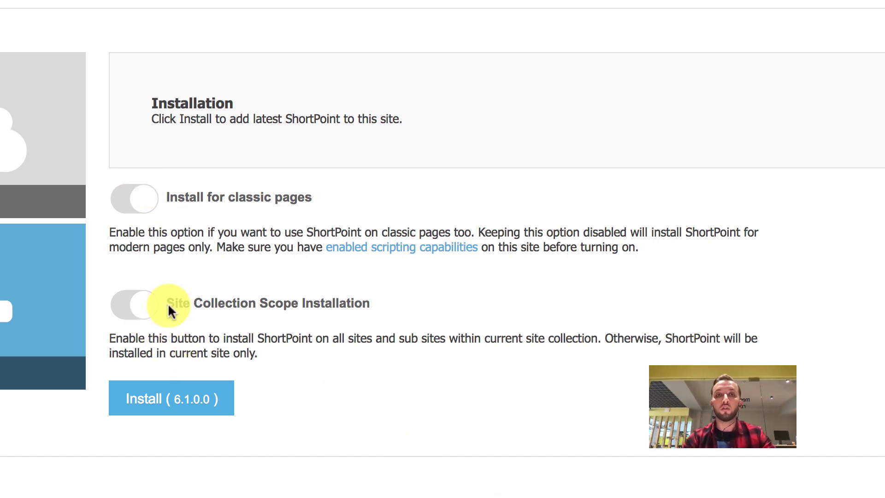
pyautogui.moveTo(169, 306)
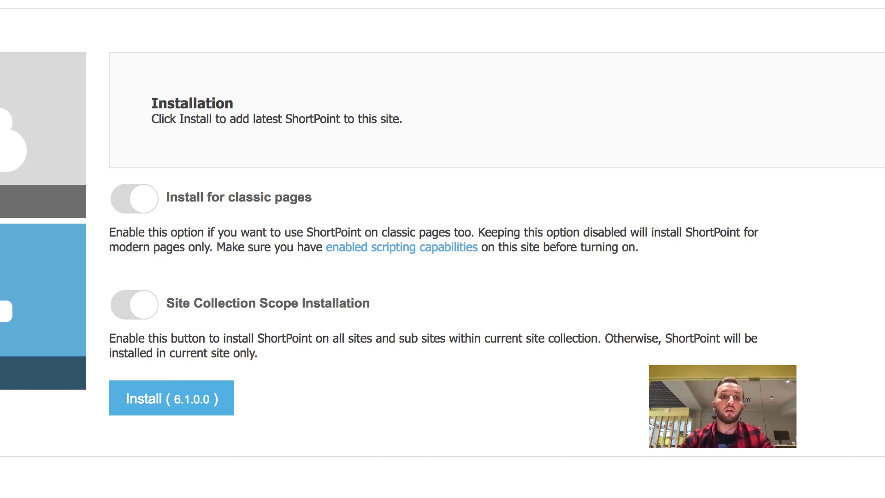
pyautogui.click(184, 412)
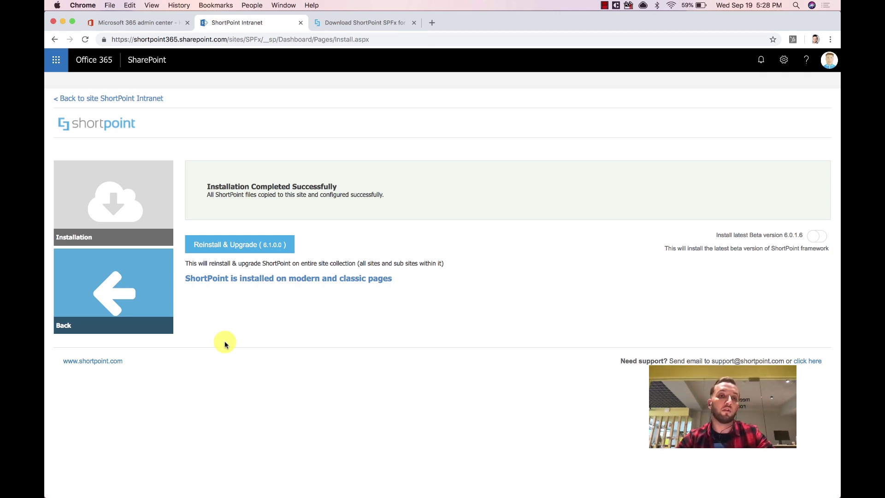
pyautogui.doubleClick(210, 184)
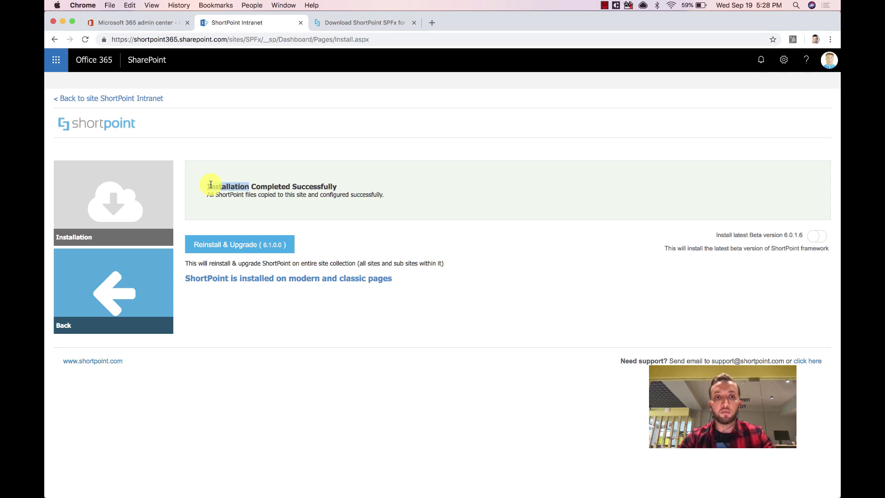
pyautogui.click(210, 185)
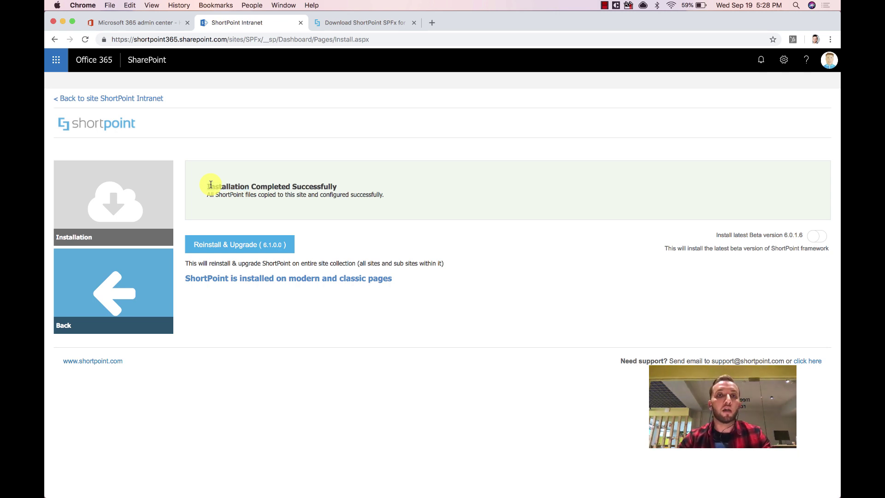
# Return via the ShortPoint Dashboard to the ShortPoint Intranet home page and look over its content
pyautogui.click(158, 276)
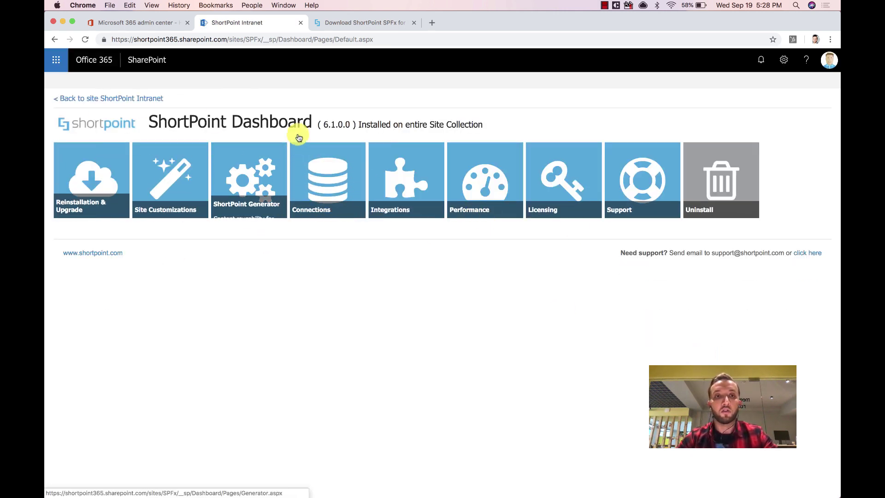
pyautogui.click(148, 100)
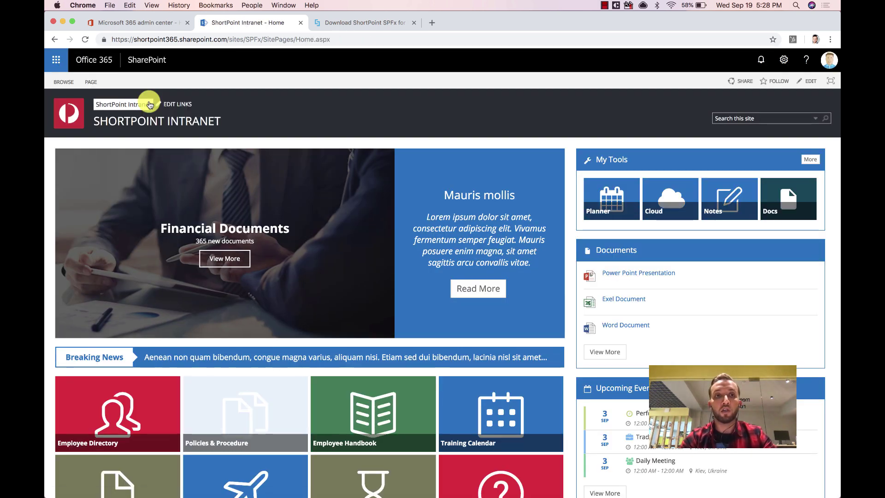
pyautogui.scroll(-6, 404, 258)
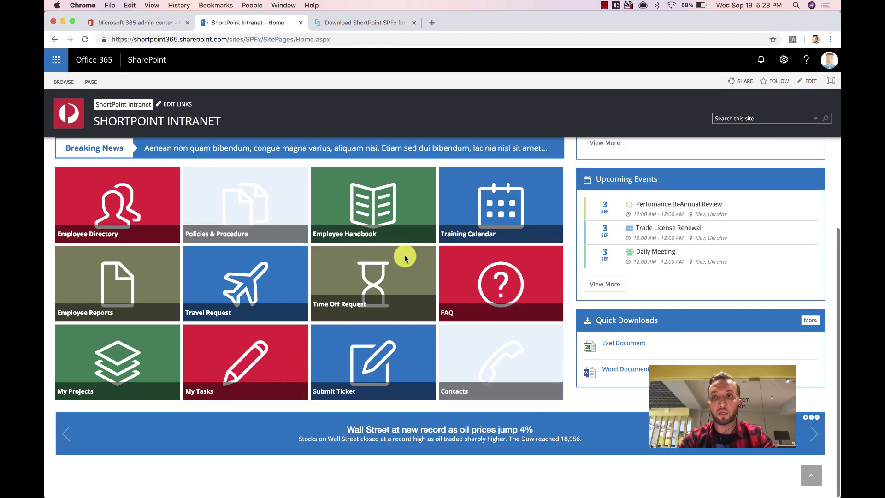
pyautogui.scroll(6, 404, 258)
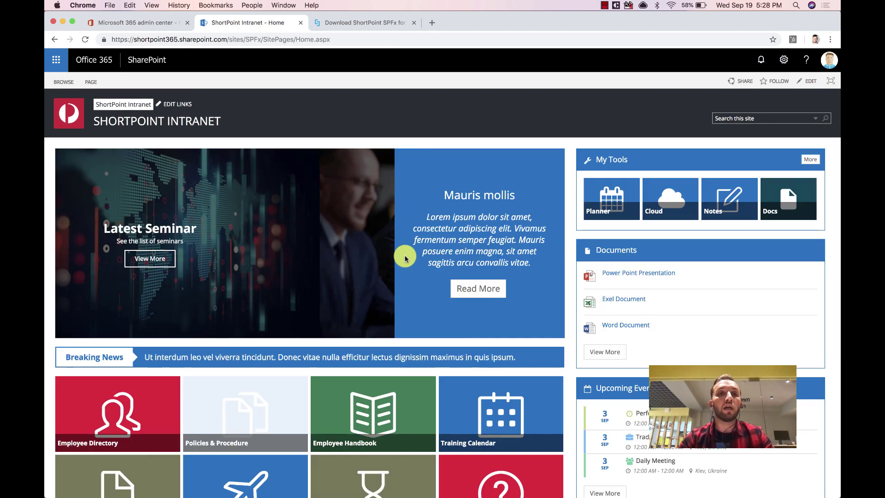
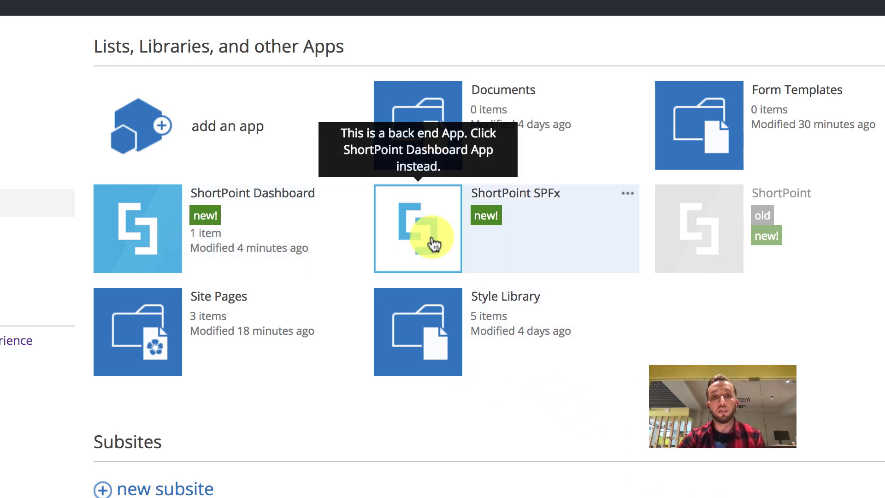
# In the site contents, check the ShortPoint SPFx backend app's notice and the old ShortPoint app's page
pyautogui.click(433, 240)
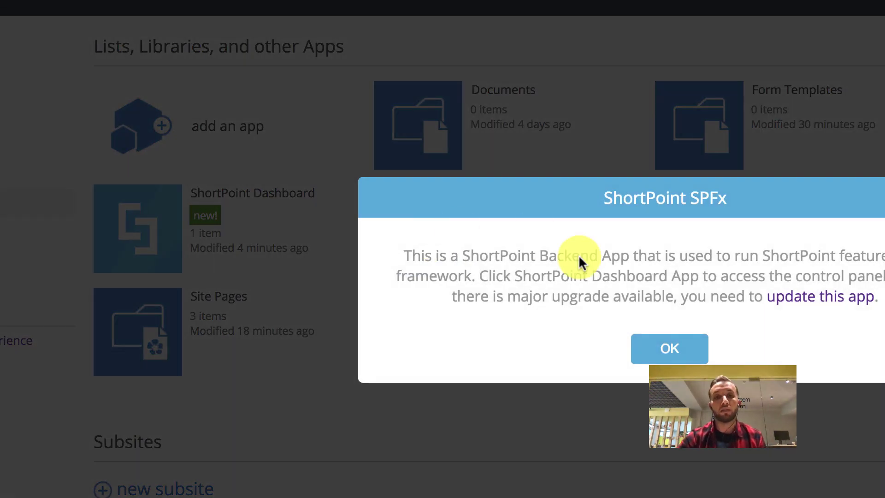
pyautogui.click(665, 351)
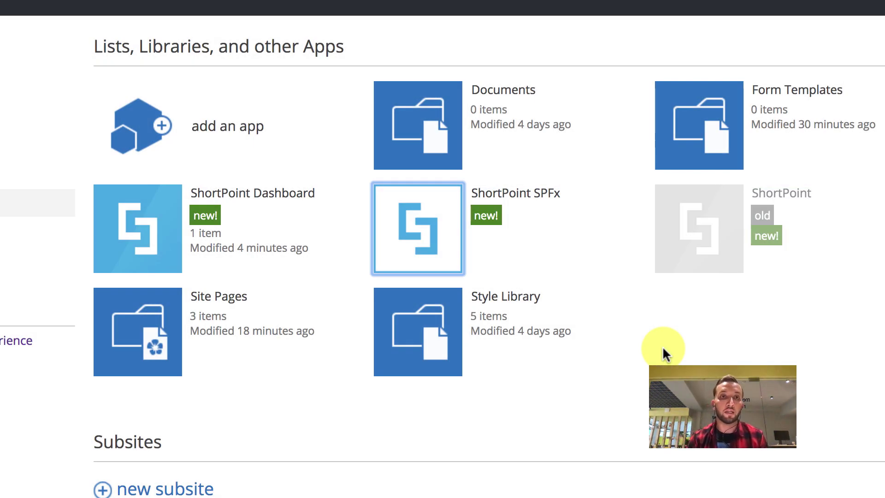
pyautogui.moveTo(712, 232)
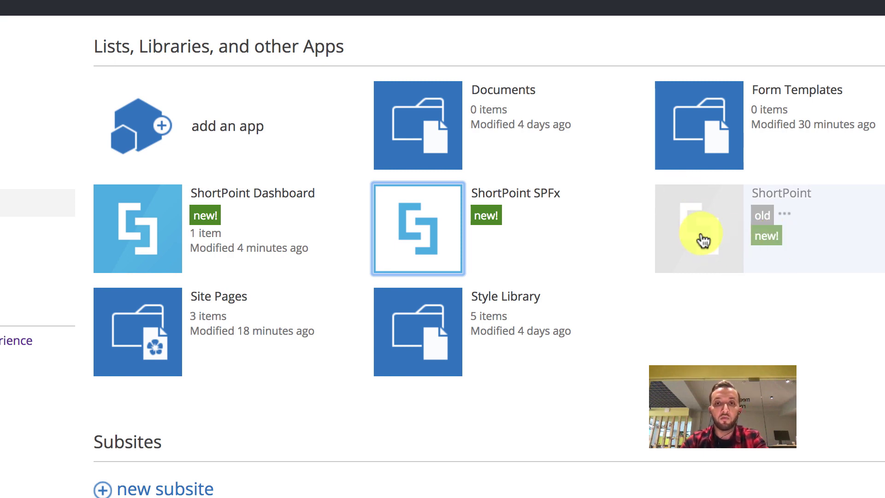
pyautogui.click(703, 240)
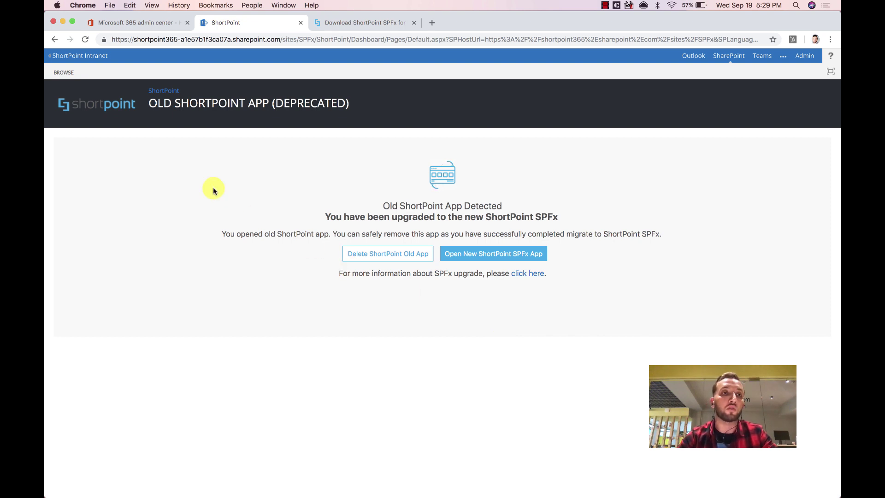
pyautogui.click(54, 40)
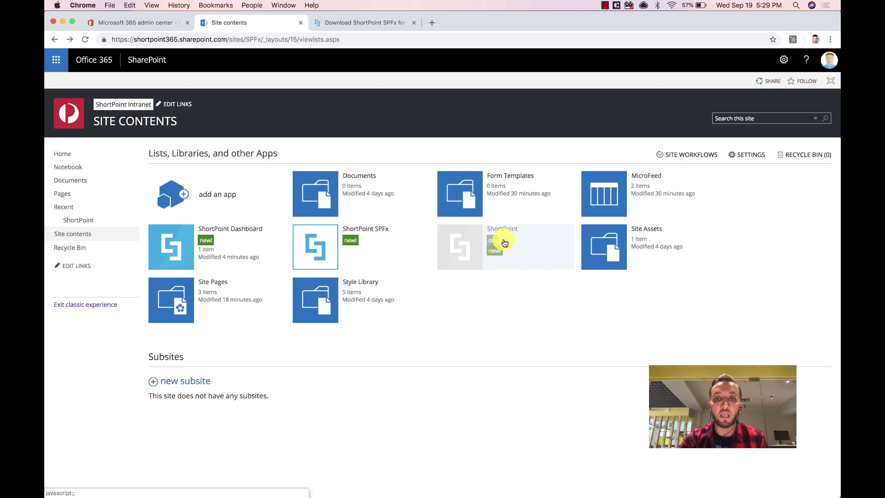
pyautogui.click(504, 242)
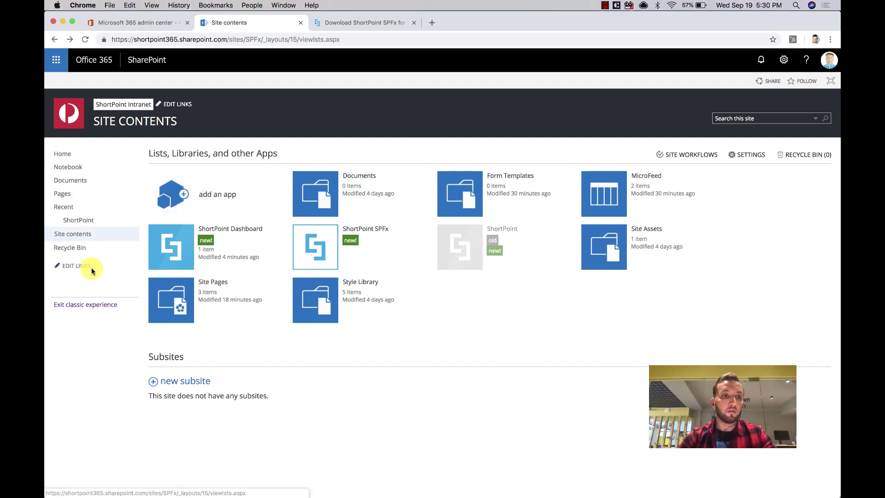
# Exit the classic experience and examine the ShortPoint entries in the modern site contents list
pyautogui.click(86, 305)
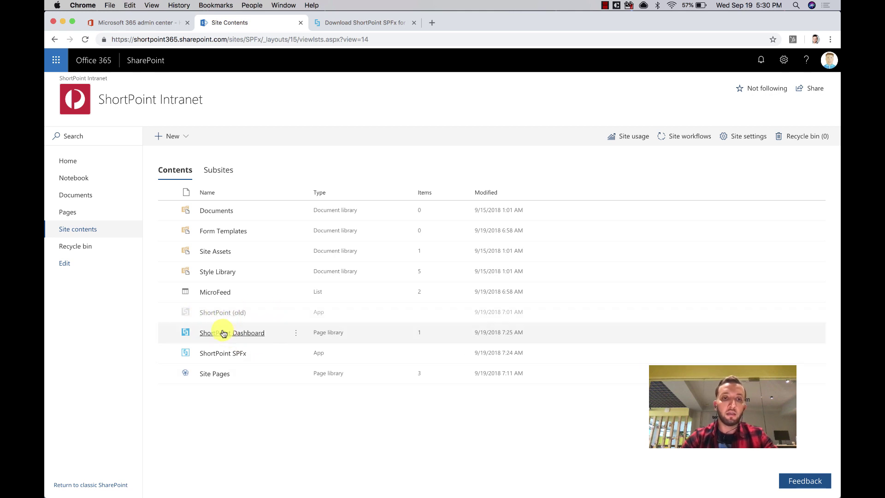
pyautogui.moveTo(204, 352)
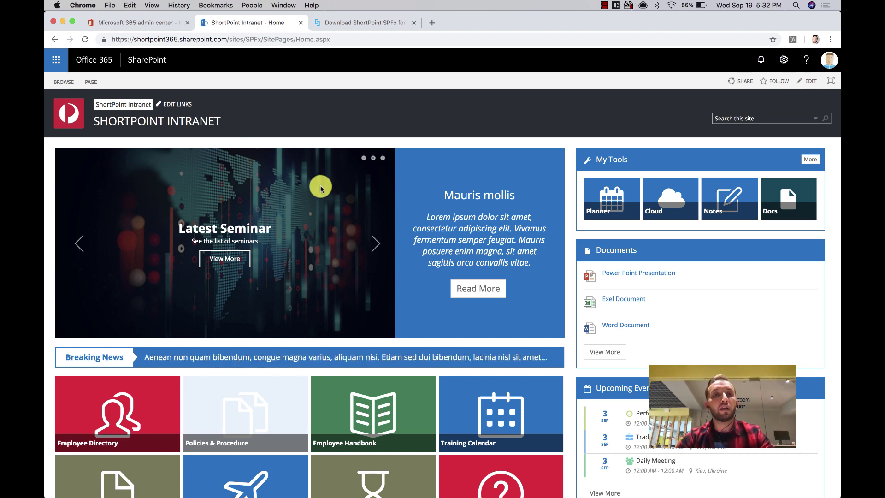
# Browse the ShortPoint Page Builder elements while editing the classic home page, and leave the page without saving
pyautogui.click(813, 82)
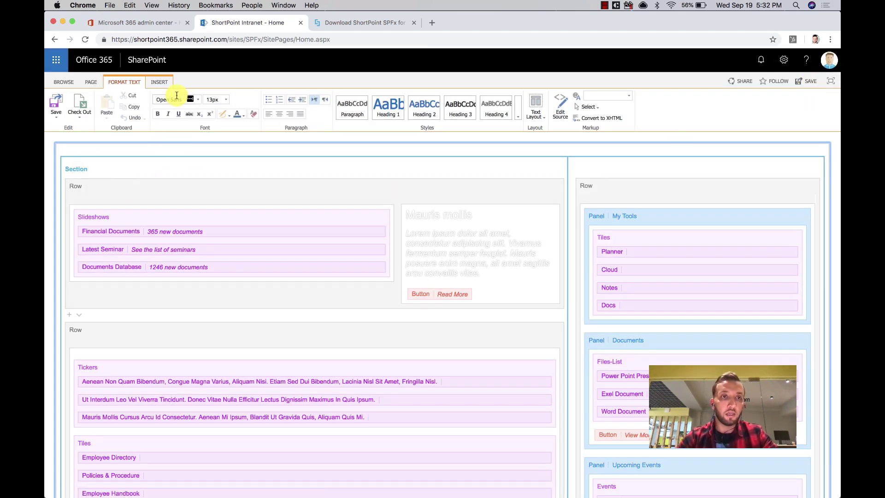
pyautogui.click(160, 82)
pyautogui.click(268, 105)
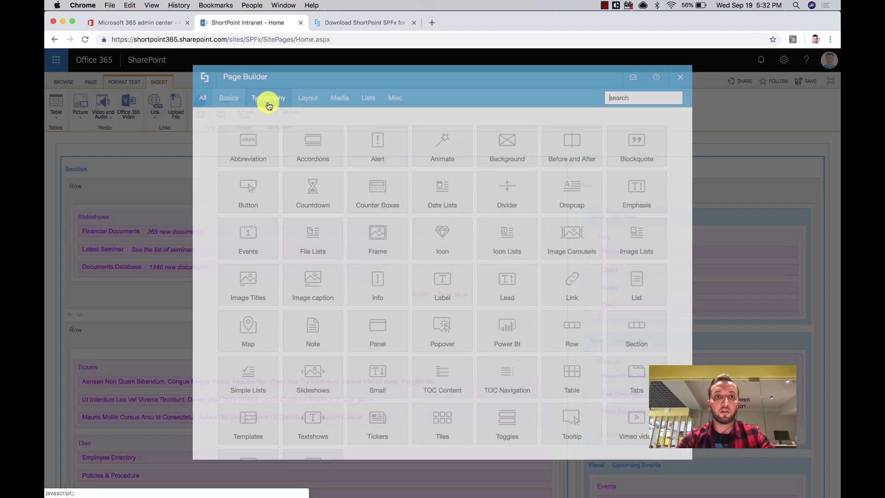
pyautogui.scroll(-3, 664, 138)
pyautogui.click(687, 78)
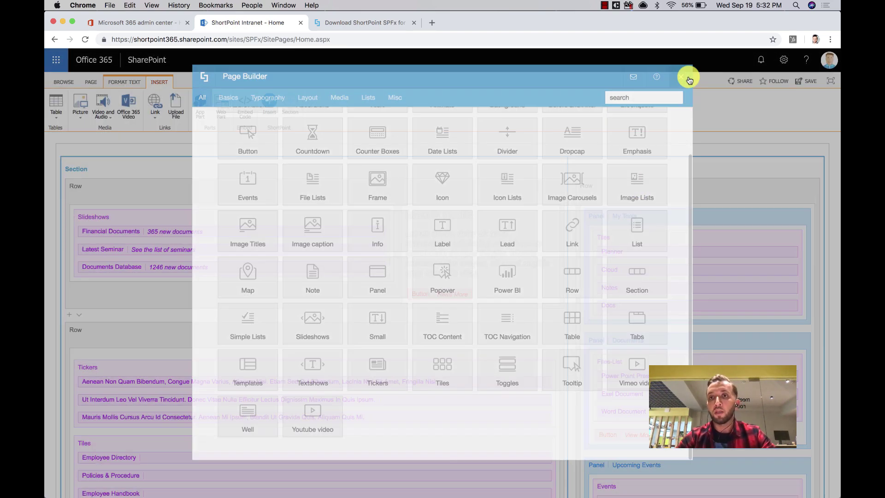
pyautogui.click(309, 40)
pyautogui.press('Return')
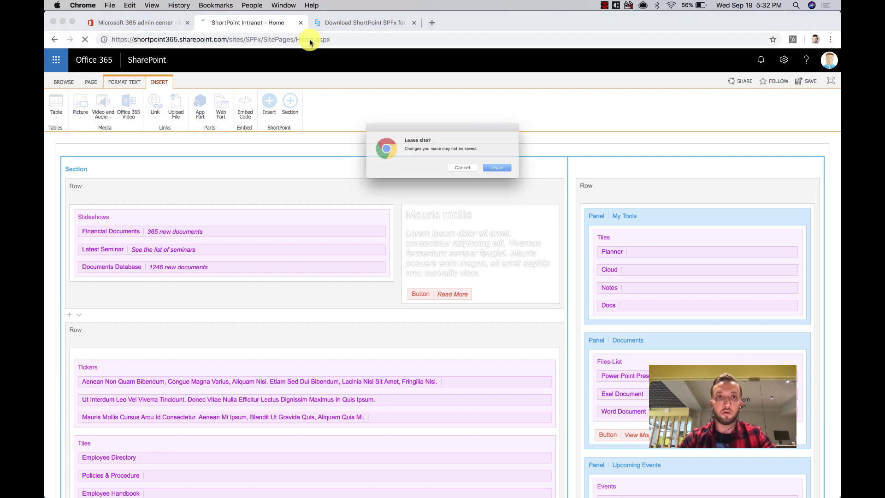
pyautogui.click(497, 173)
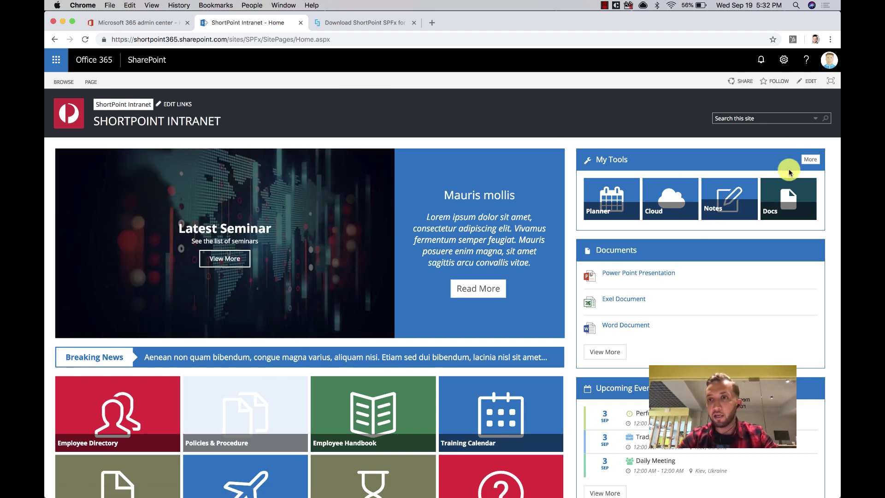
# Add a new page to the site and name it Modern SharePoint Page
pyautogui.click(784, 63)
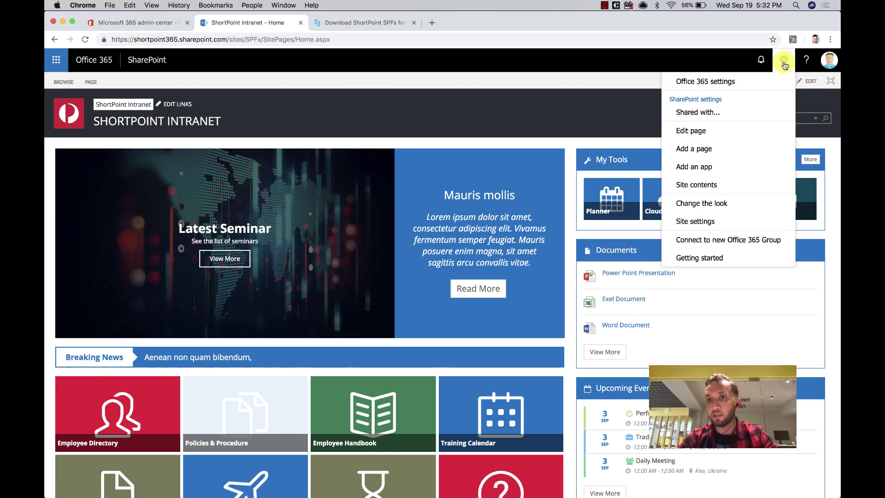
pyautogui.click(724, 152)
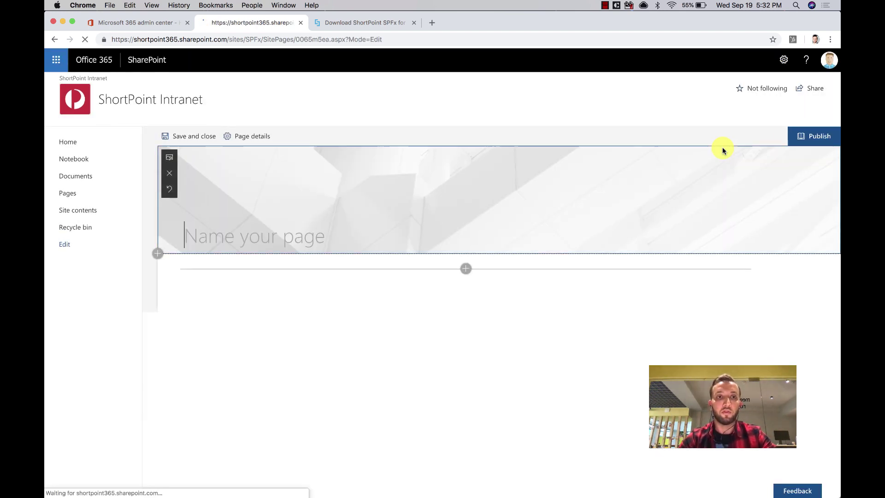
pyautogui.write('Modern SharePoint Page')
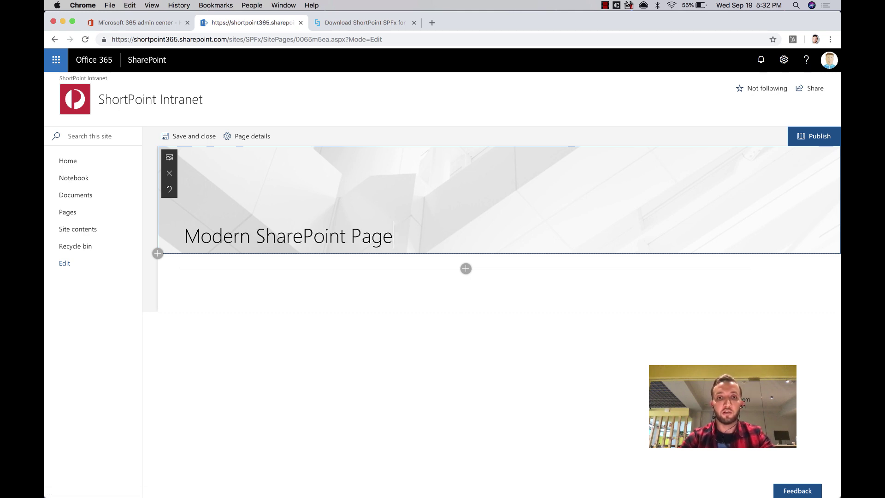
# Add a ShortPoint web part to column one of the Modern SharePoint Page
pyautogui.click(511, 297)
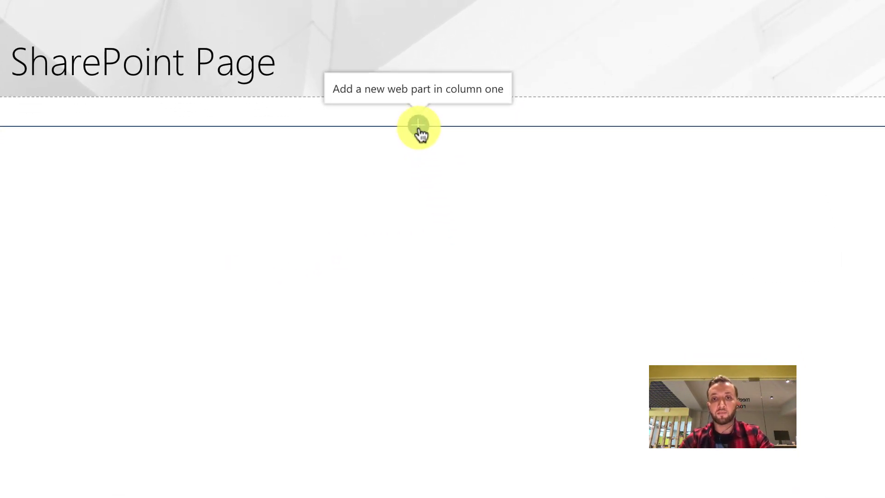
pyautogui.click(419, 130)
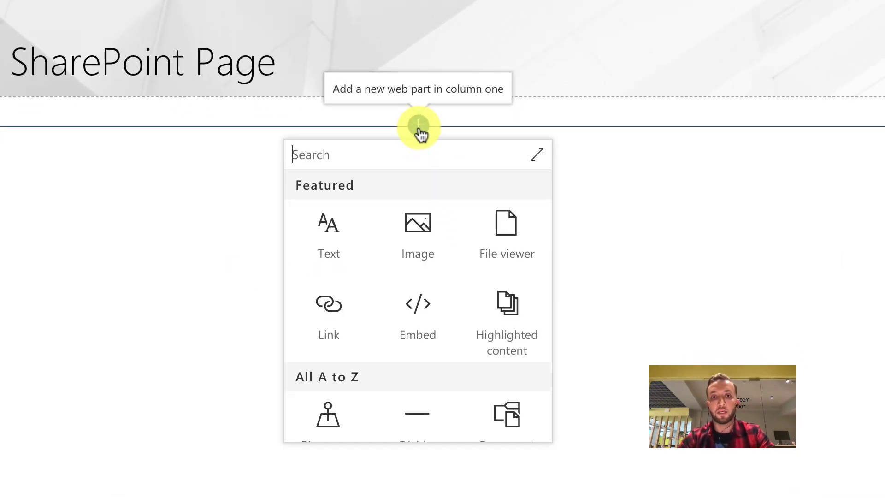
pyautogui.scroll(-1, 405, 237)
pyautogui.scroll(-10, 406, 237)
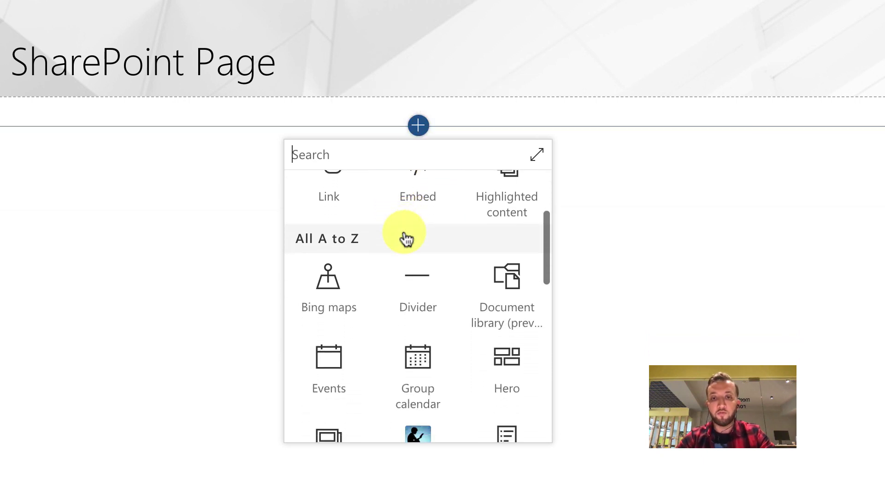
pyautogui.scroll(-4, 405, 237)
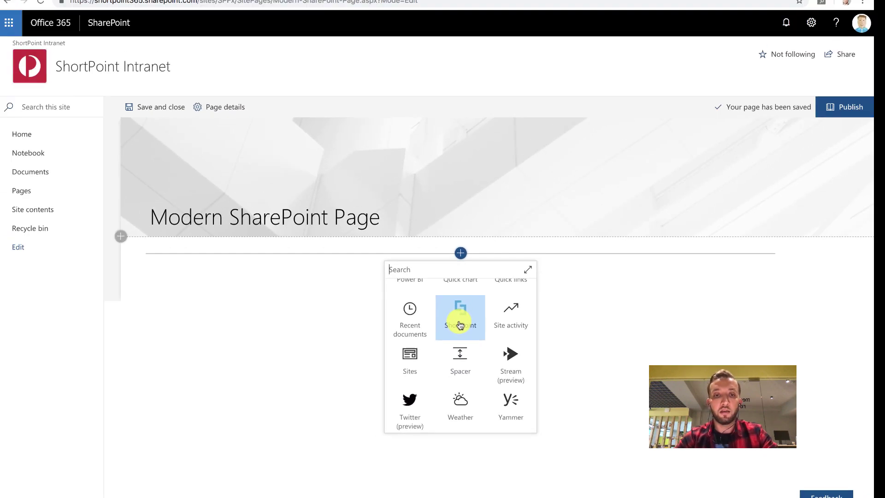
pyautogui.click(414, 240)
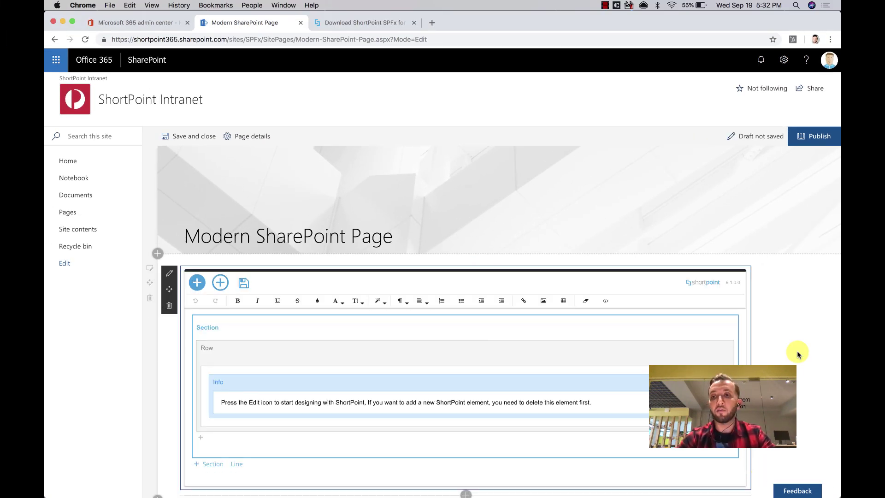
# Look through the Page Builder elements, and delete the default section with the Info element from the ShortPoint web part
pyautogui.scroll(-2, 799, 354)
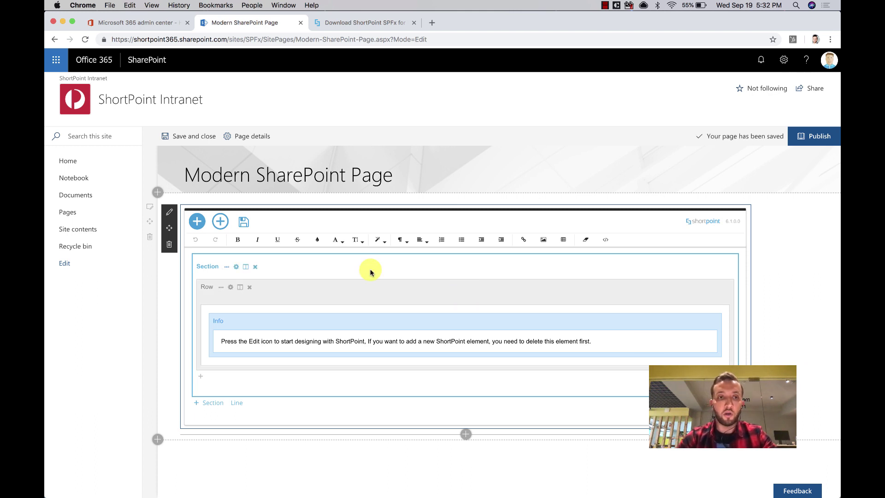
pyautogui.click(198, 227)
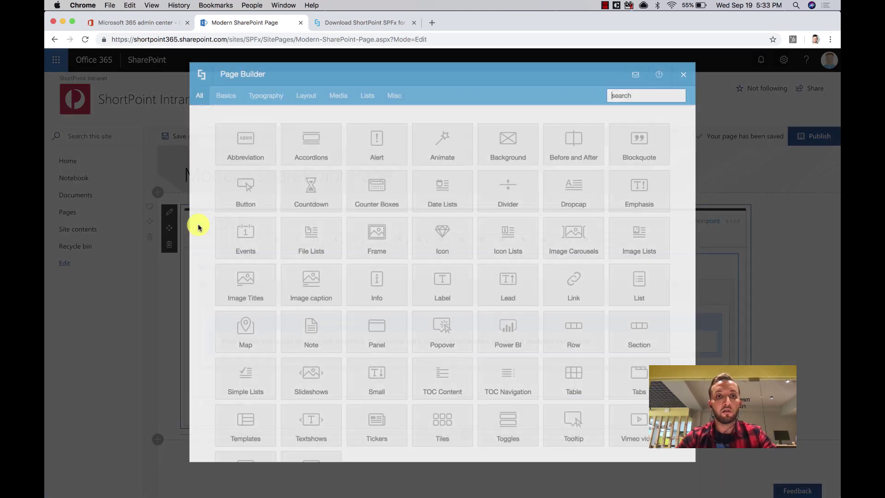
pyautogui.scroll(-1, 406, 235)
pyautogui.scroll(1, 406, 235)
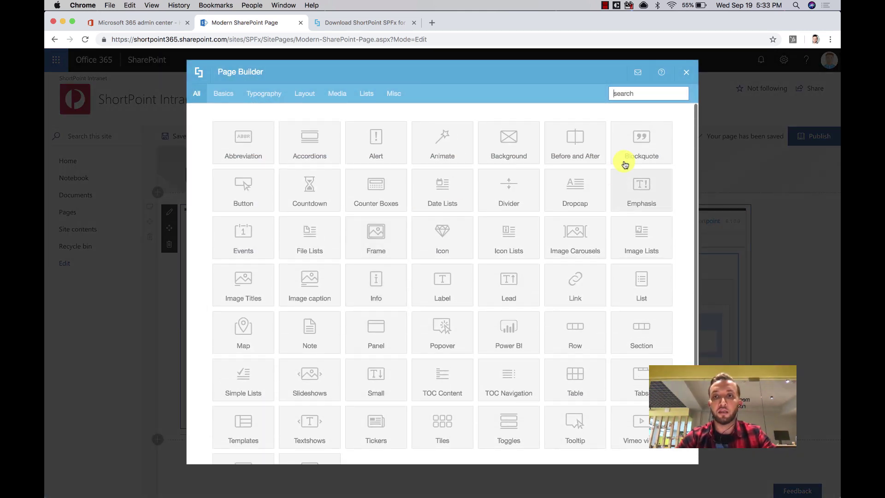
pyautogui.click(686, 72)
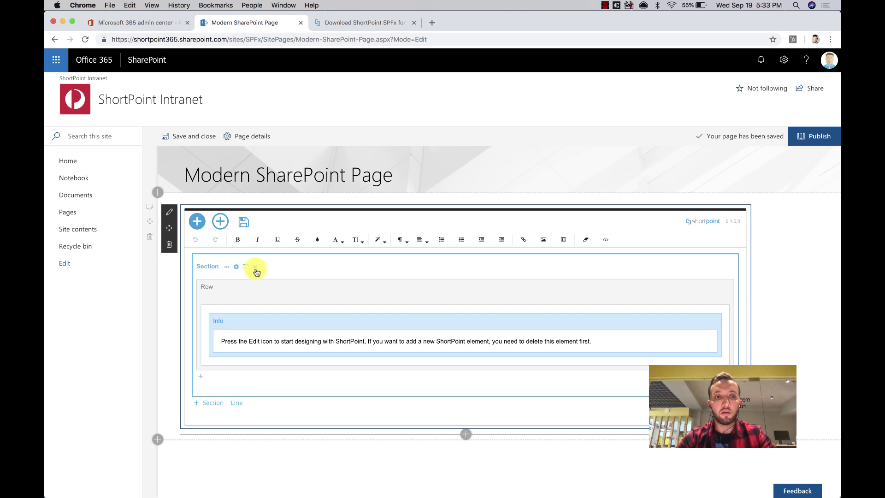
pyautogui.click(256, 268)
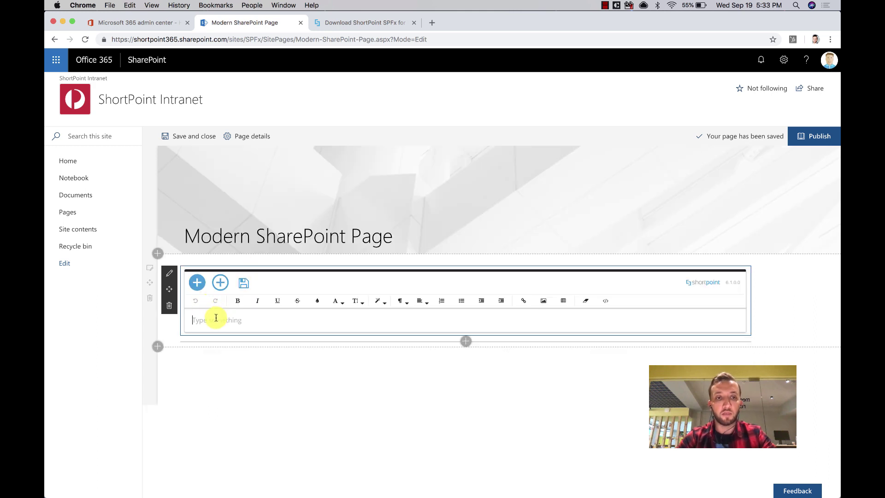
# Open demos.shortpoint.com in a new browser tab and copy the whole page design of the Together demo
pyautogui.click(432, 24)
pyautogui.write('demo')
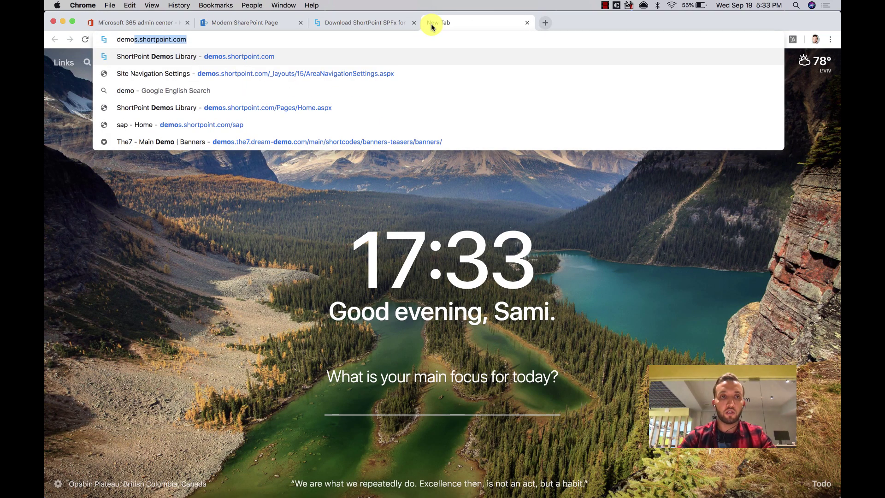
pyautogui.press('Return')
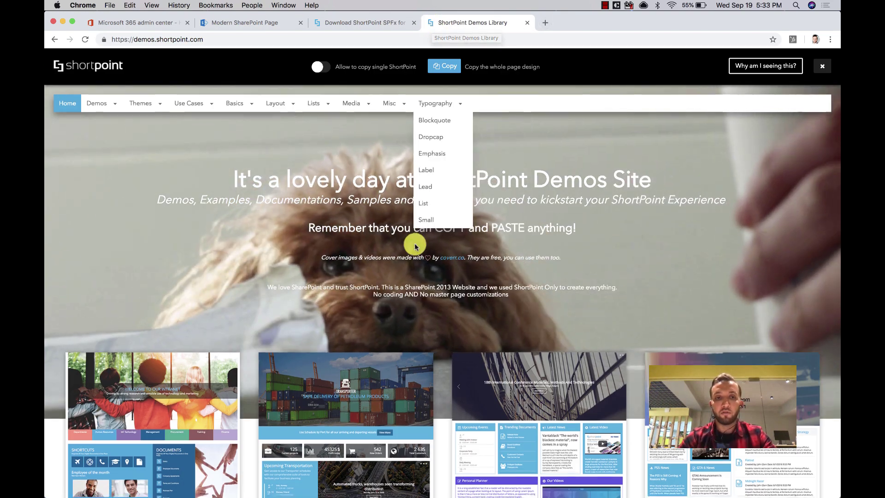
pyautogui.scroll(-3, 415, 244)
pyautogui.scroll(-6, 411, 332)
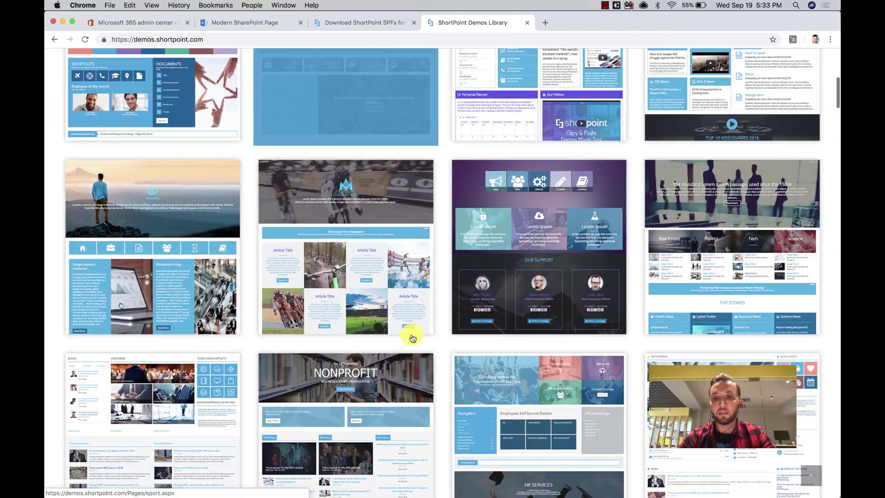
pyautogui.scroll(-2, 411, 336)
pyautogui.scroll(13, 411, 336)
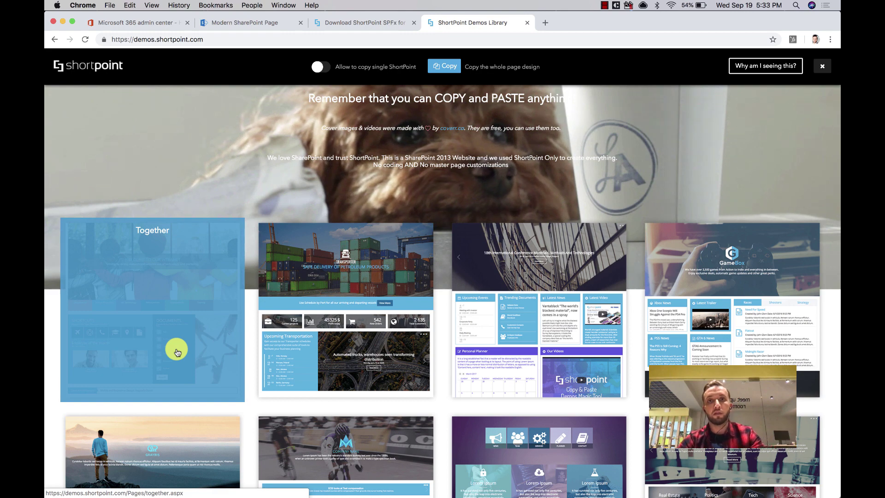
pyautogui.click(137, 327)
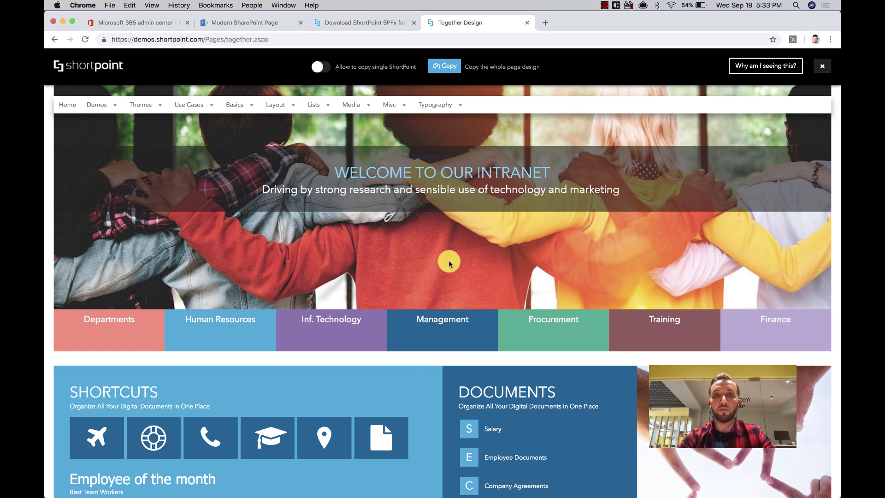
pyautogui.click(445, 67)
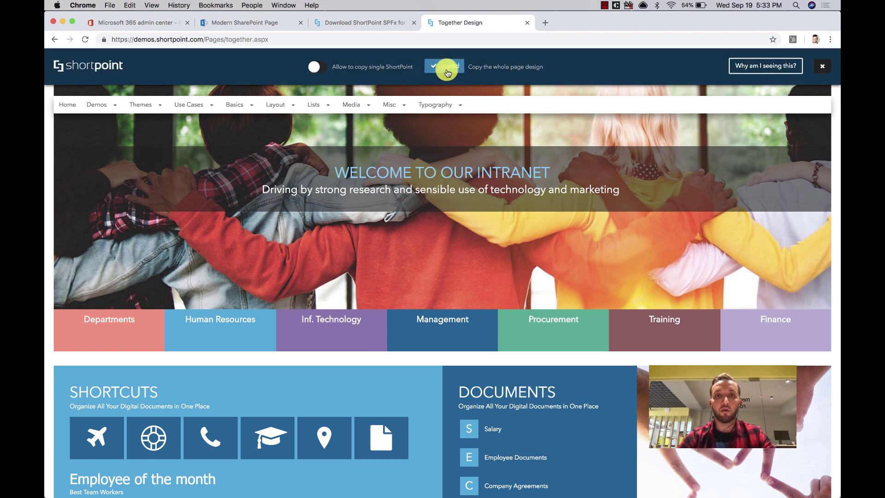
# Paste the copied Together design into the ShortPoint web part on the Modern SharePoint Page, save it and publish the page
pyautogui.click(249, 24)
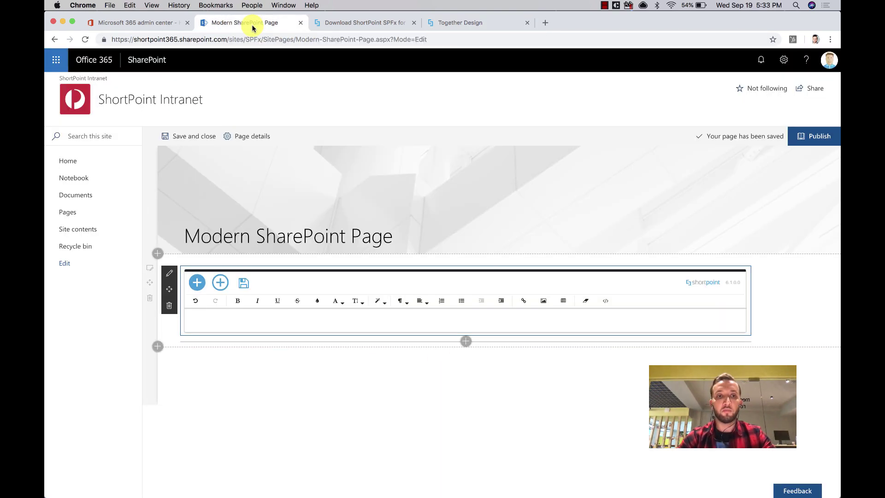
pyautogui.rightClick(199, 319)
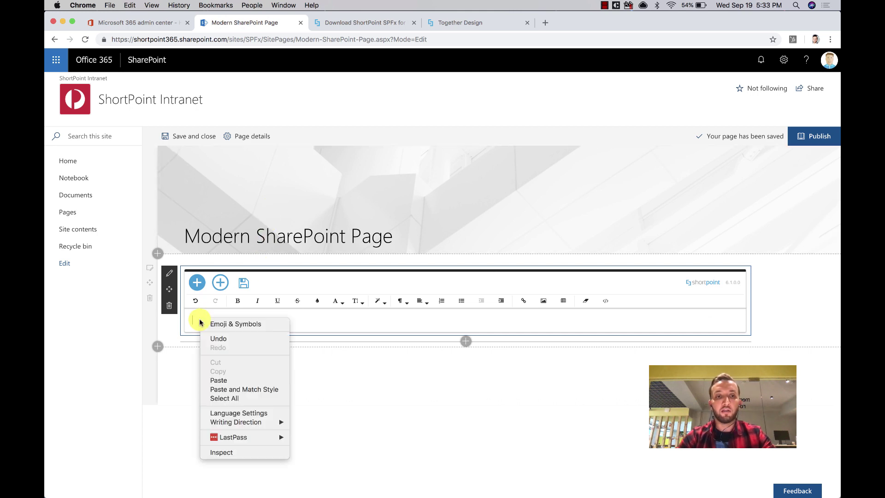
pyautogui.click(234, 376)
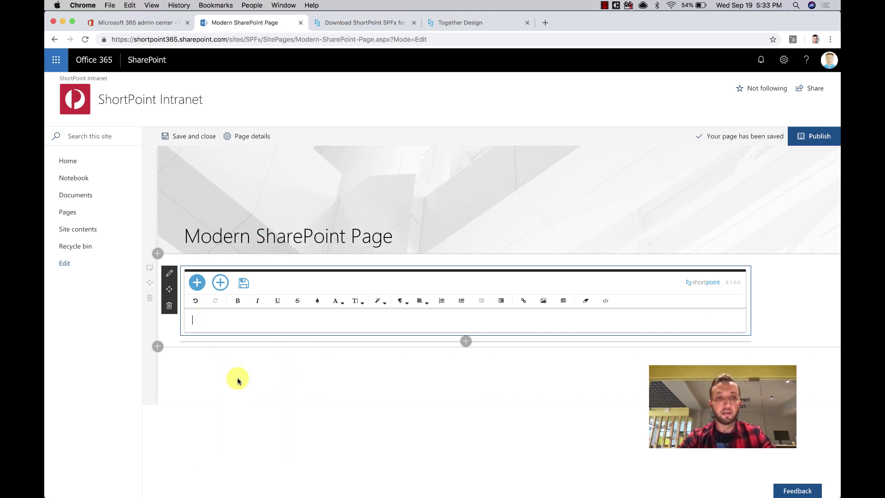
pyautogui.scroll(-5, 375, 383)
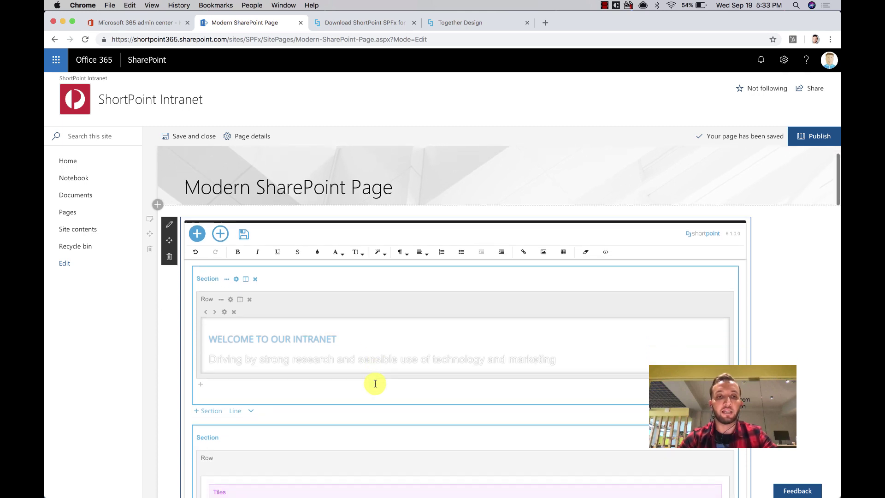
pyautogui.scroll(-10, 375, 383)
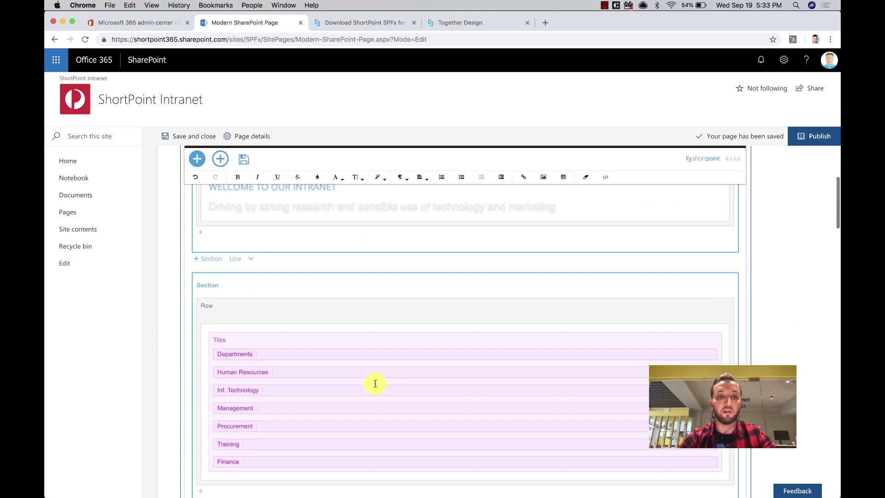
pyautogui.scroll(15, 374, 385)
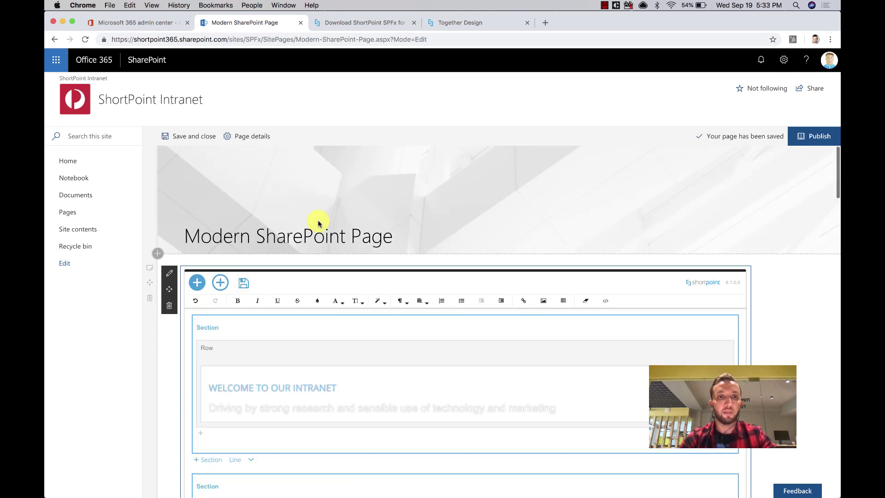
pyautogui.click(243, 287)
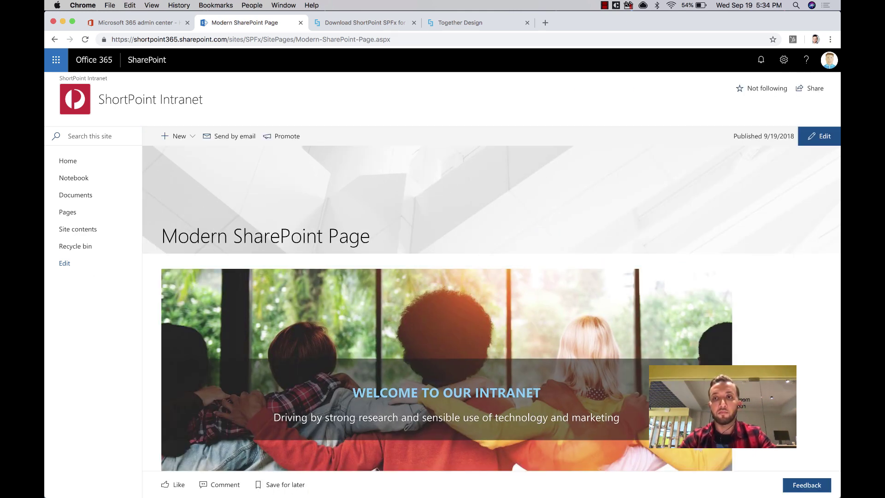
pyautogui.scroll(-5, 721, 362)
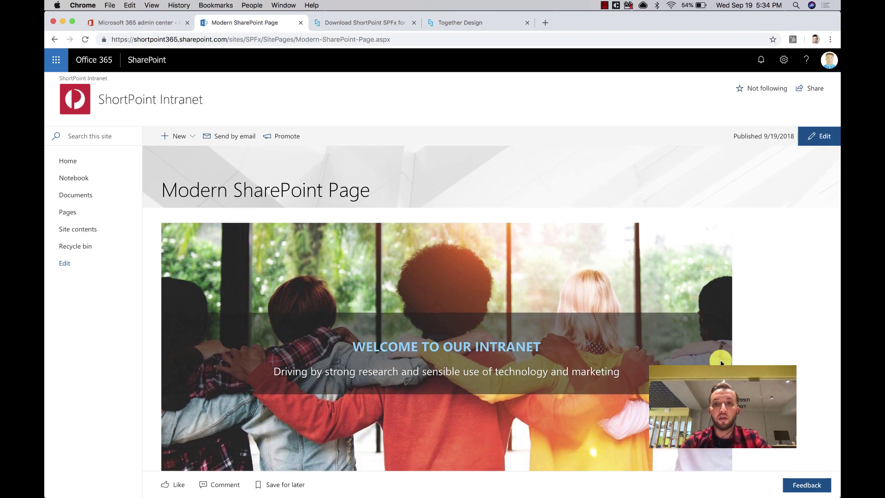
pyautogui.scroll(-10, 721, 363)
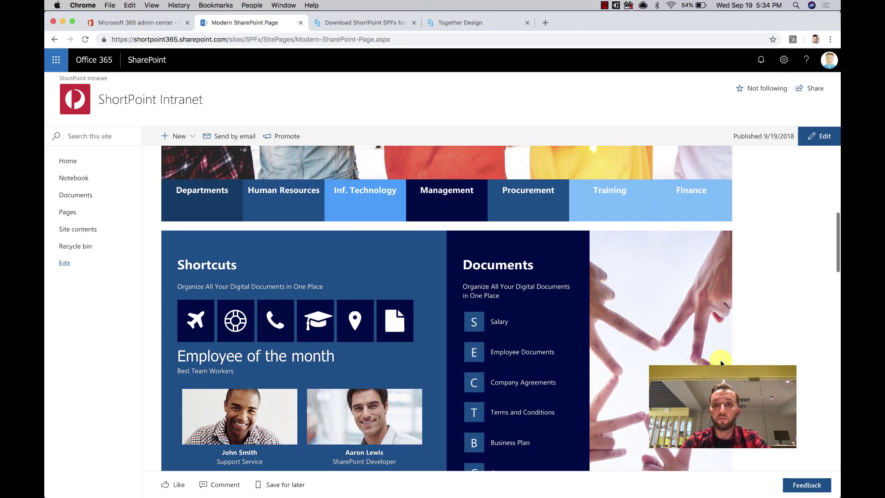
pyautogui.scroll(-12, 721, 362)
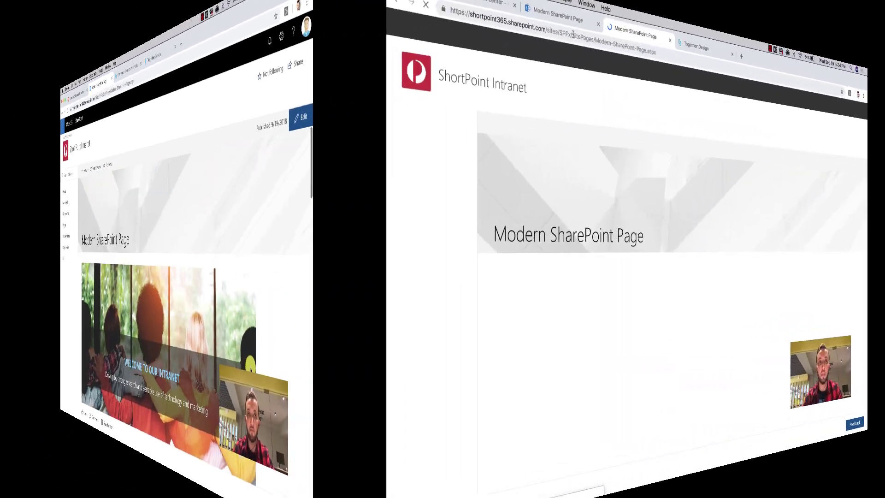
# Open the classic ShortPoint Intranet home page with ?spcopy=1 appended to its address, and copy its whole page design
pyautogui.press('Return')
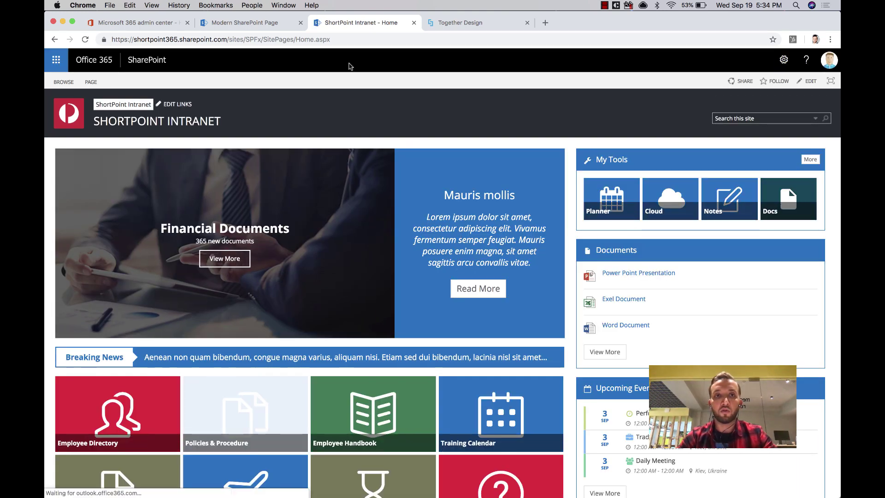
pyautogui.click(344, 39)
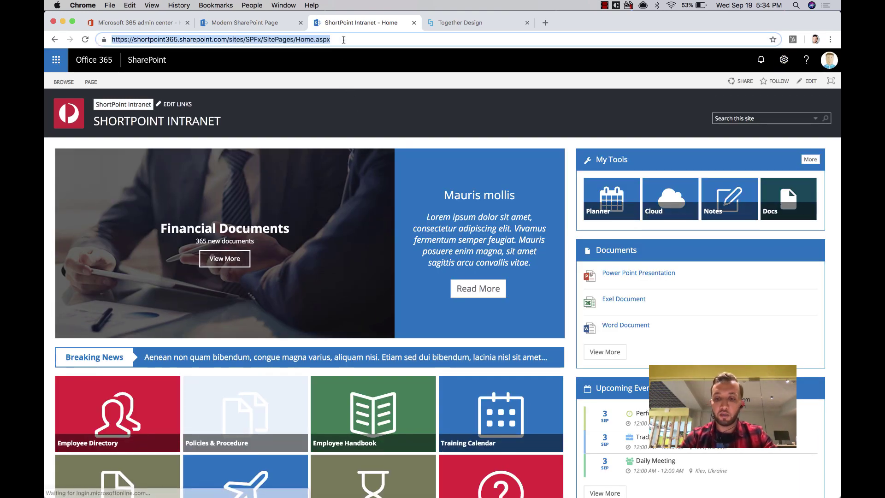
pyautogui.click(343, 40)
pyautogui.write('?spcopy-')
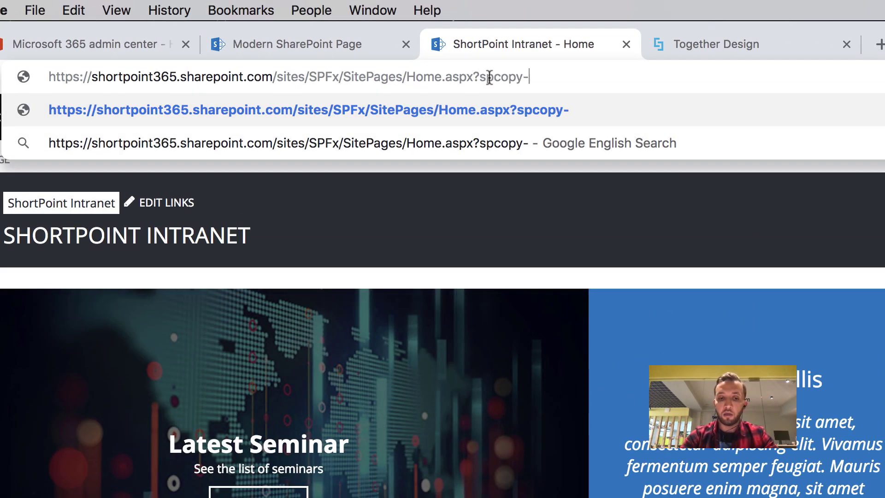
pyautogui.press('BackSpace')
pyautogui.write('=1')
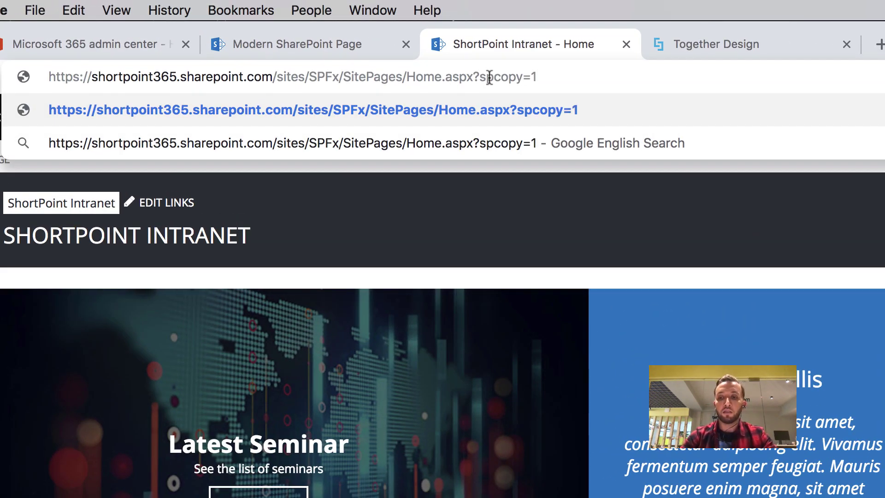
pyautogui.press('Return')
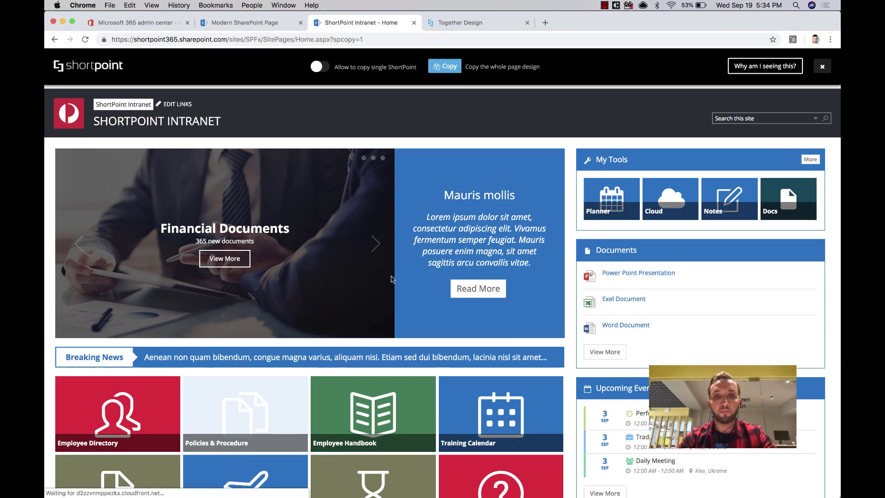
pyautogui.click(445, 67)
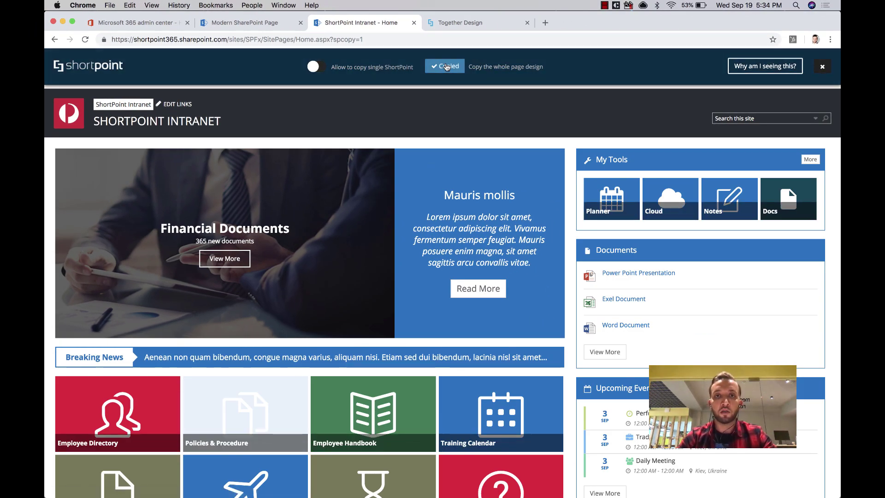
# Open the Modern SharePoint Page for editing and delete its ShortPoint web part containing the Together design
pyautogui.click(247, 24)
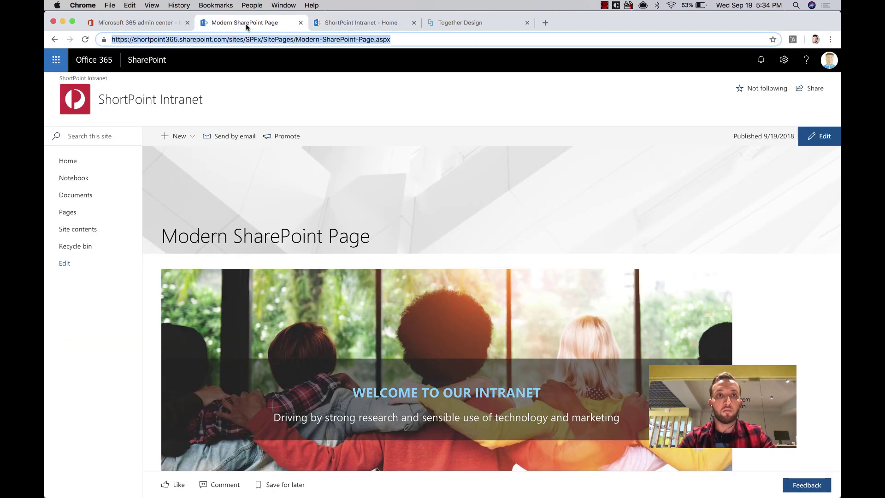
pyautogui.click(814, 144)
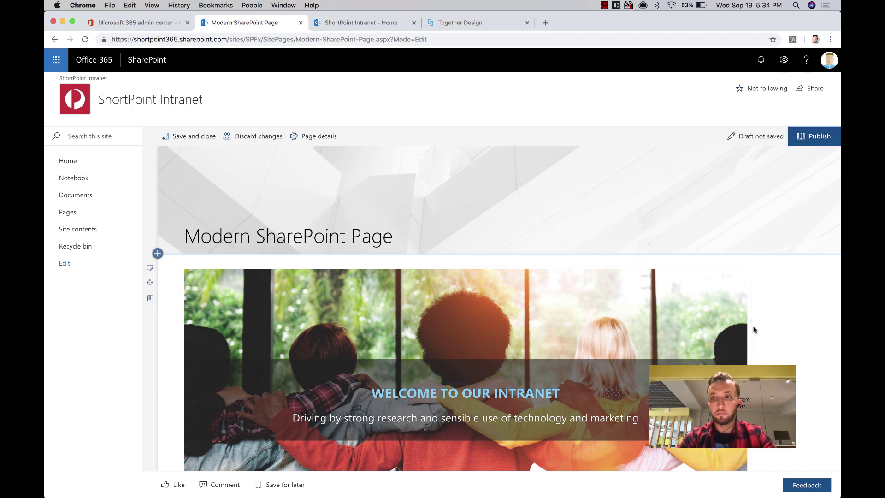
pyautogui.click(169, 305)
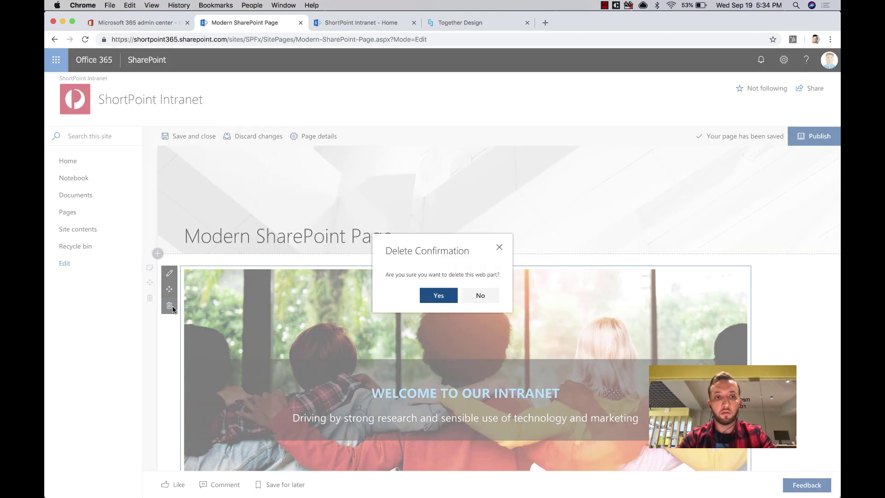
pyautogui.click(432, 297)
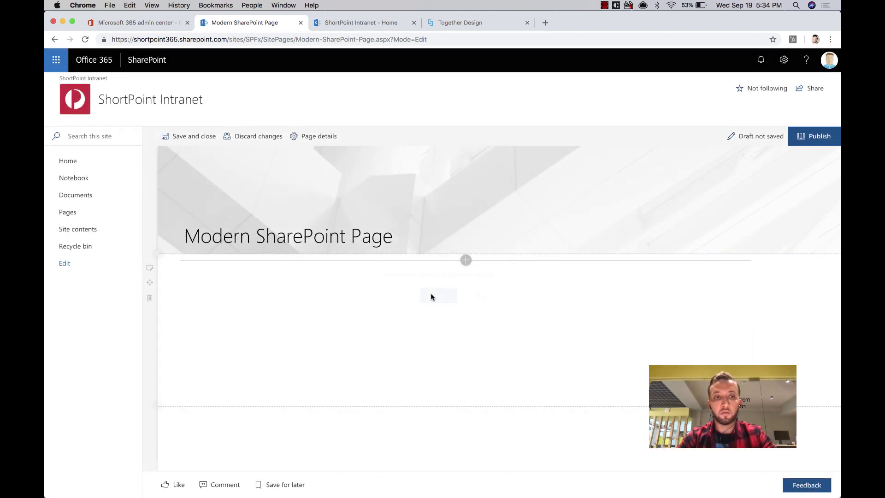
# Add a new ShortPoint web part to the empty section below the page title
pyautogui.click(466, 261)
pyautogui.scroll(-10, 470, 327)
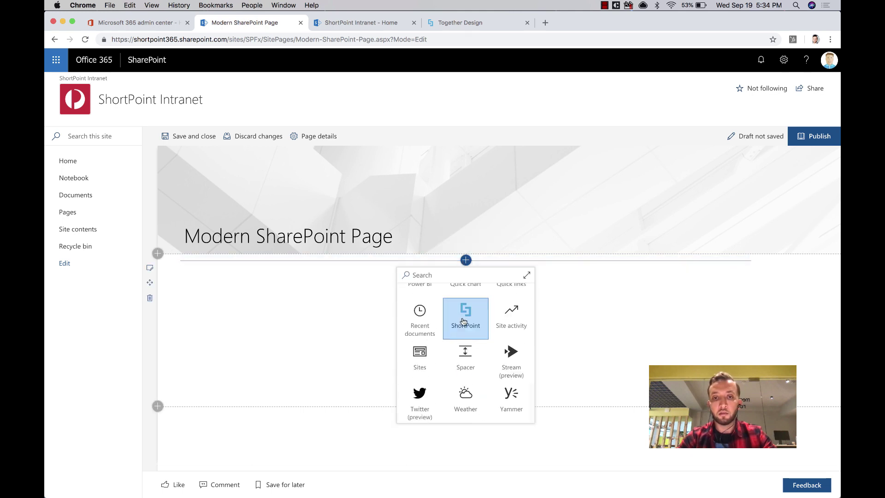
pyautogui.click(463, 320)
# Paste the copied classic home page design into the new ShortPoint web part and save it
pyautogui.click(256, 329)
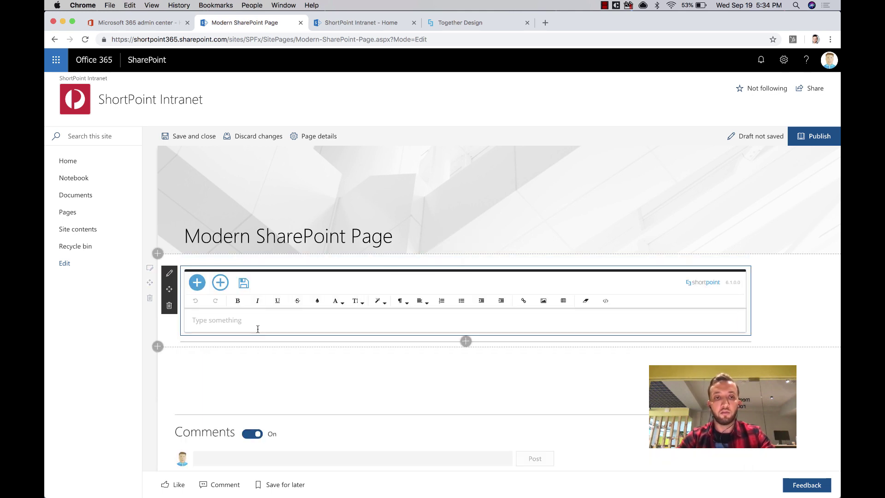
pyautogui.rightClick(220, 324)
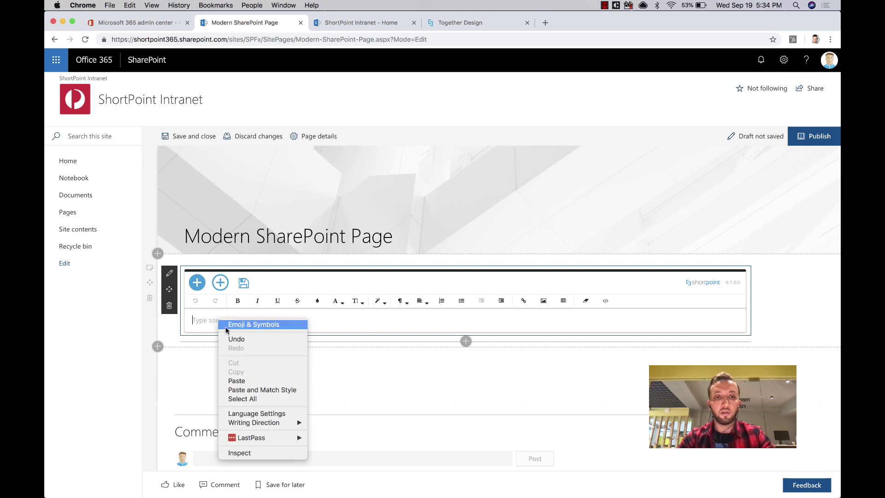
pyautogui.click(242, 380)
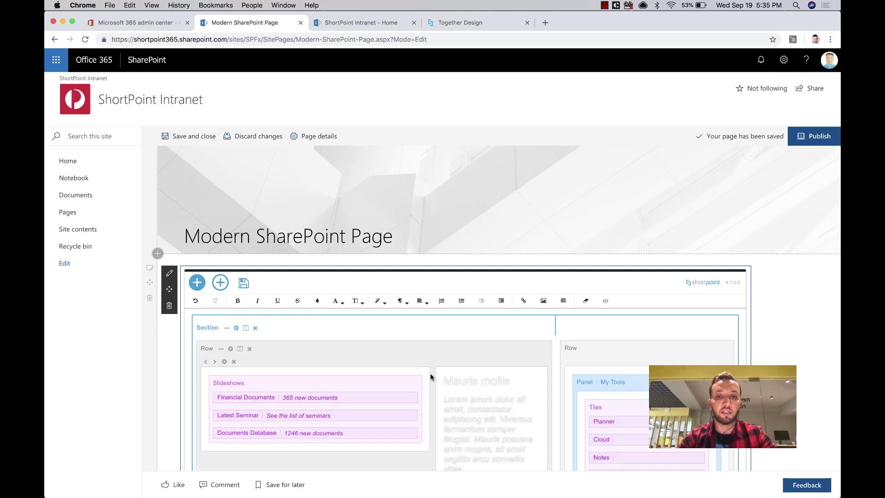
pyautogui.click(243, 286)
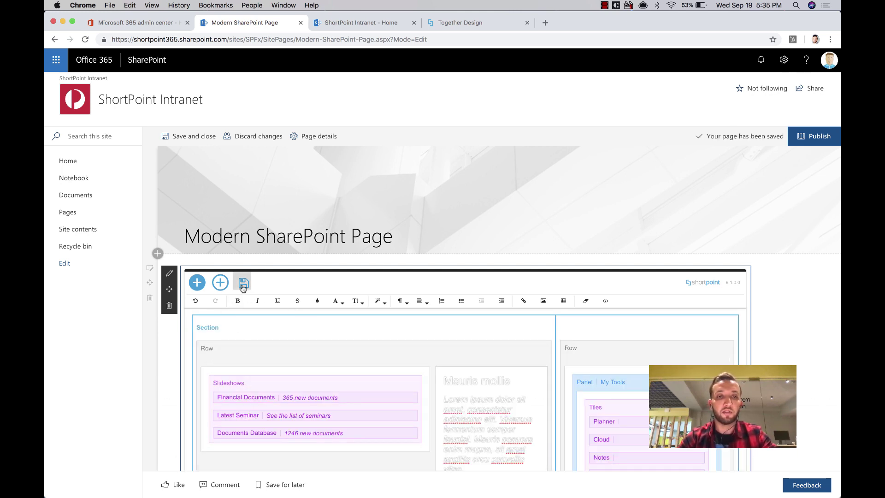
pyautogui.scroll(-5, 825, 335)
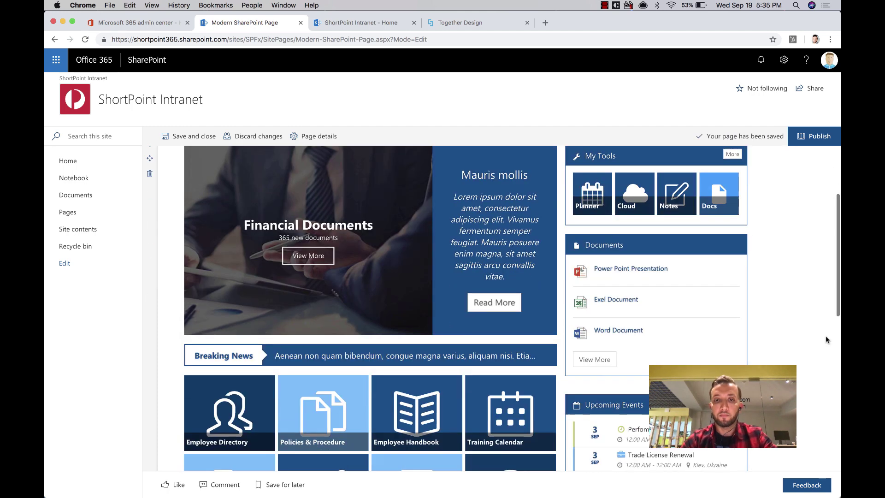
# Publish the Modern SharePoint Page and look over the pasted intranet design on the published page
pyautogui.click(825, 136)
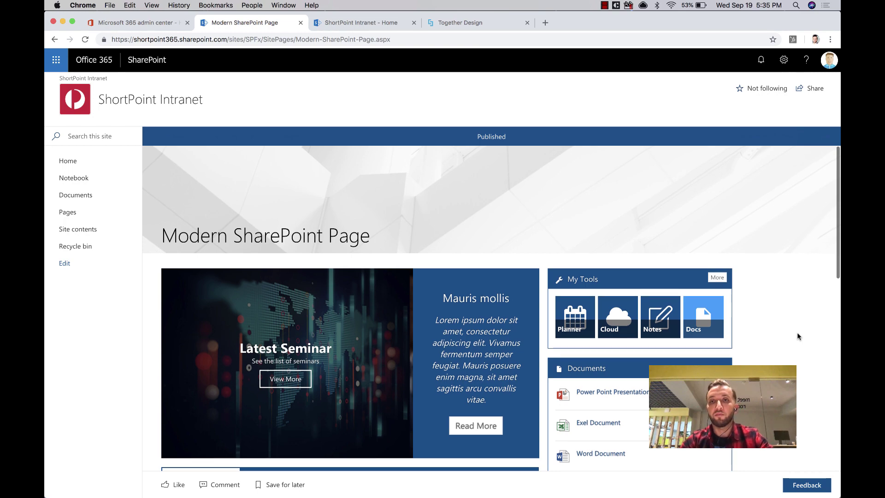
pyautogui.scroll(-5, 797, 336)
pyautogui.scroll(-10, 797, 333)
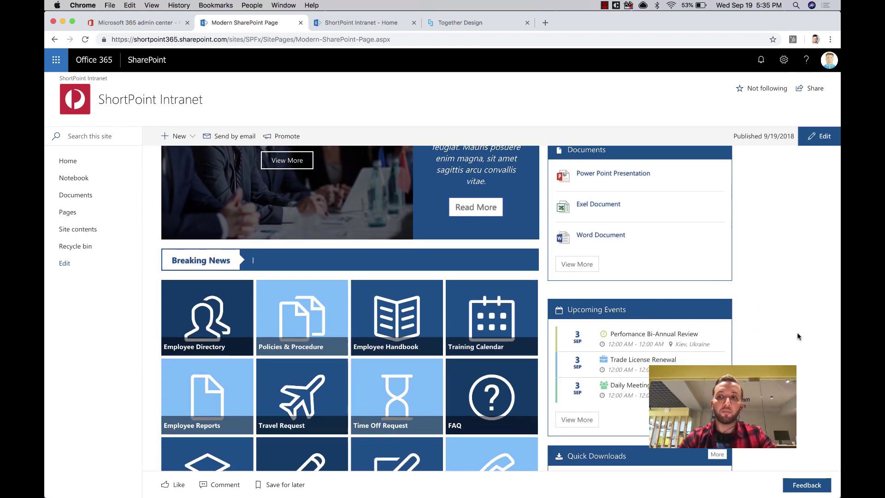
pyautogui.scroll(15, 798, 333)
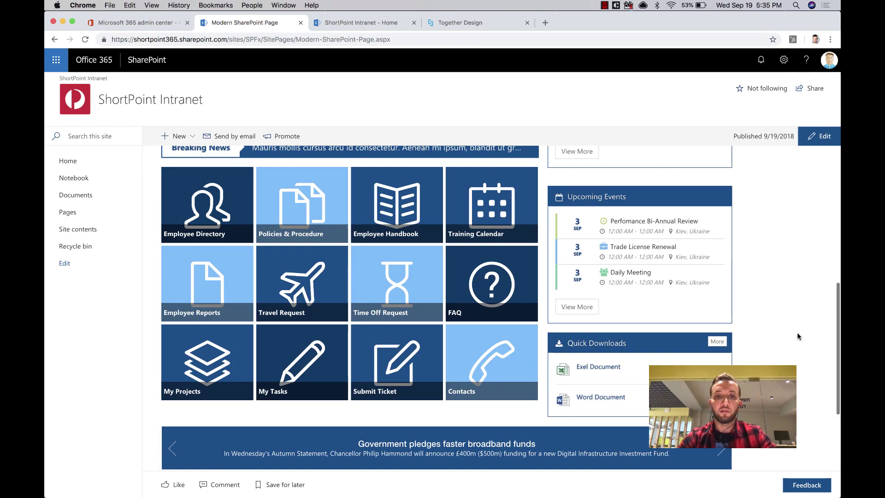
pyautogui.scroll(-2, 797, 331)
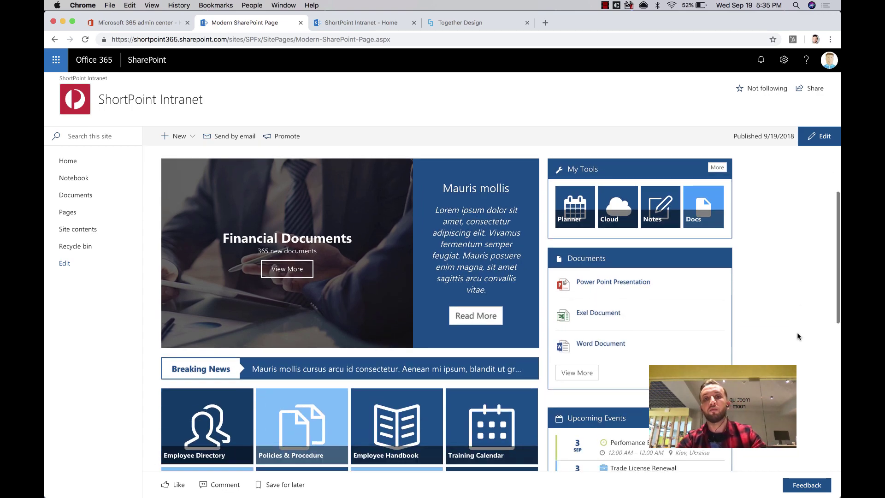